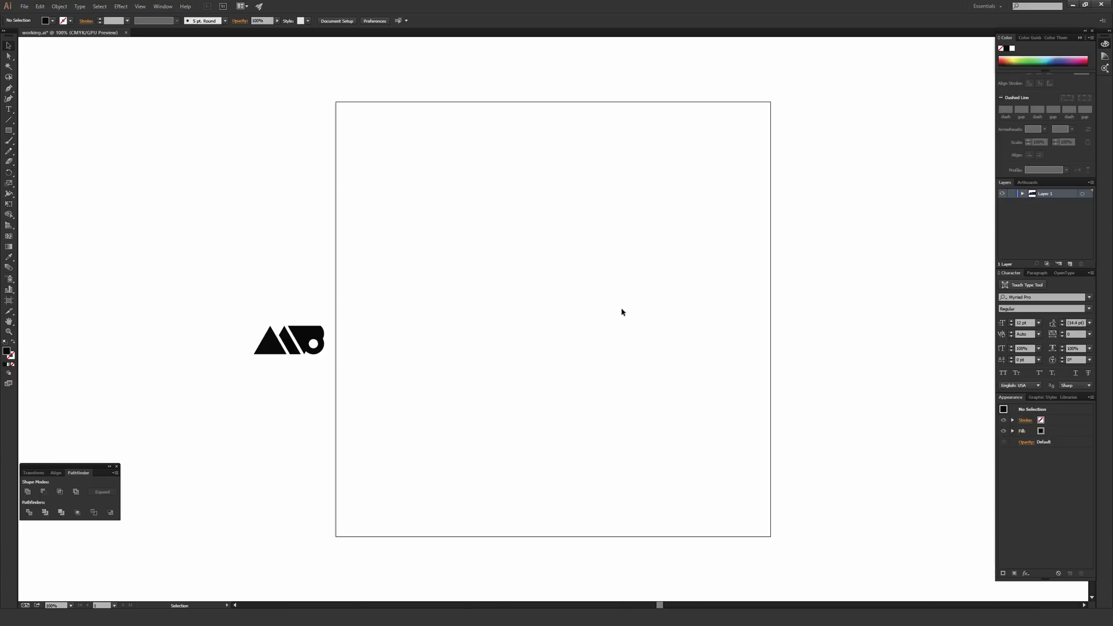
# Drag the black MB logo from the pasteboard onto the centre of the square artboard.
pyautogui.moveTo(316, 332); pyautogui.dragTo(584, 254)
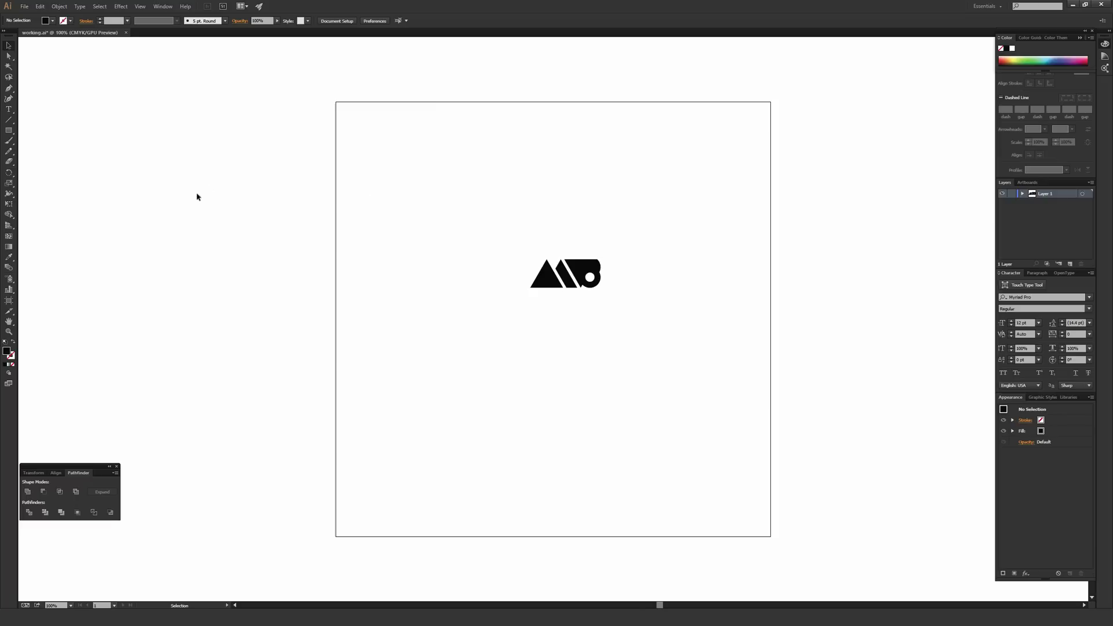
pyautogui.click(24, 6)
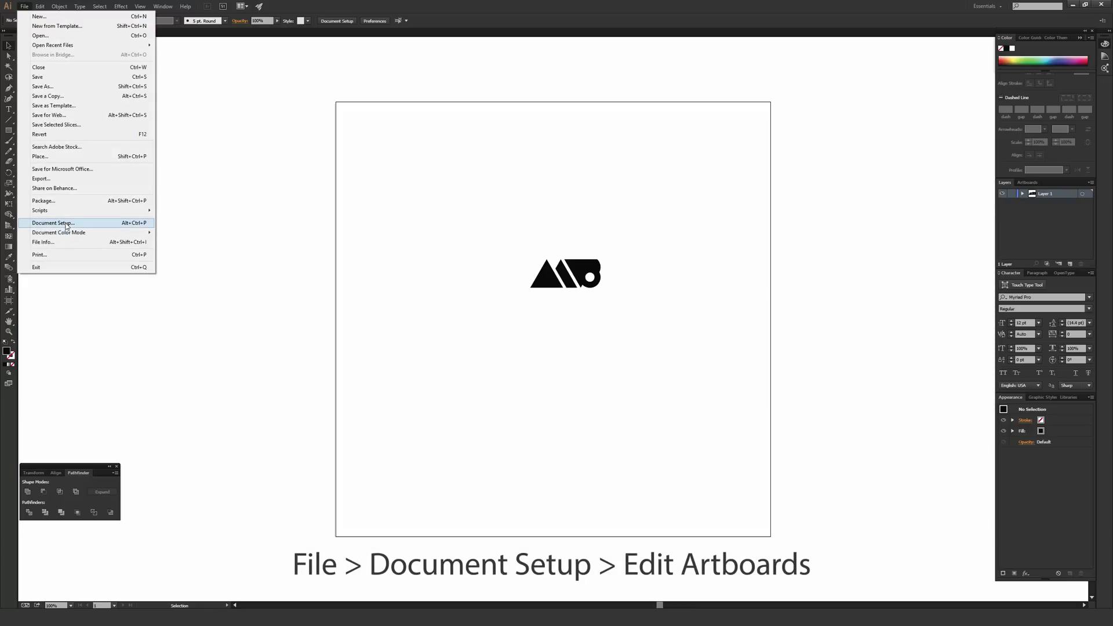
pyautogui.click(54, 223)
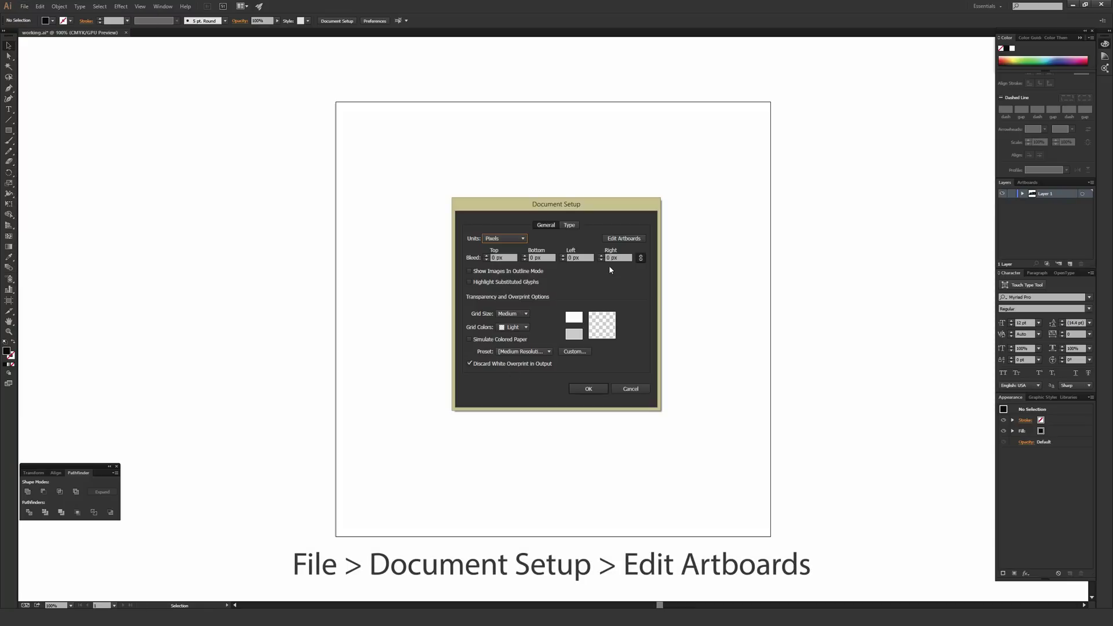
pyautogui.click(621, 239)
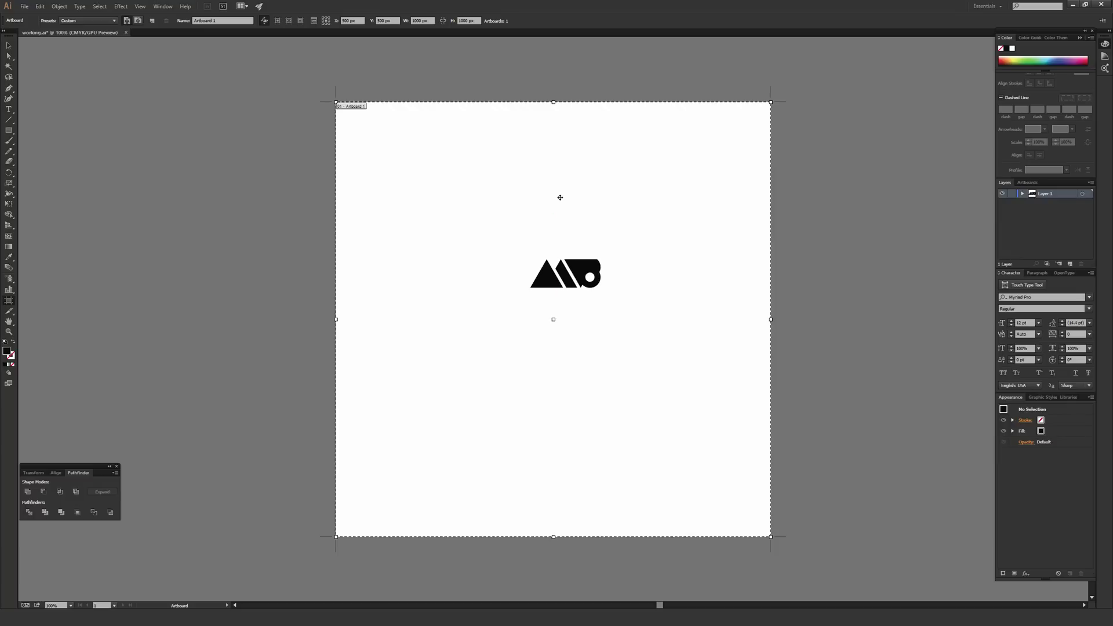
pyautogui.press('Escape')
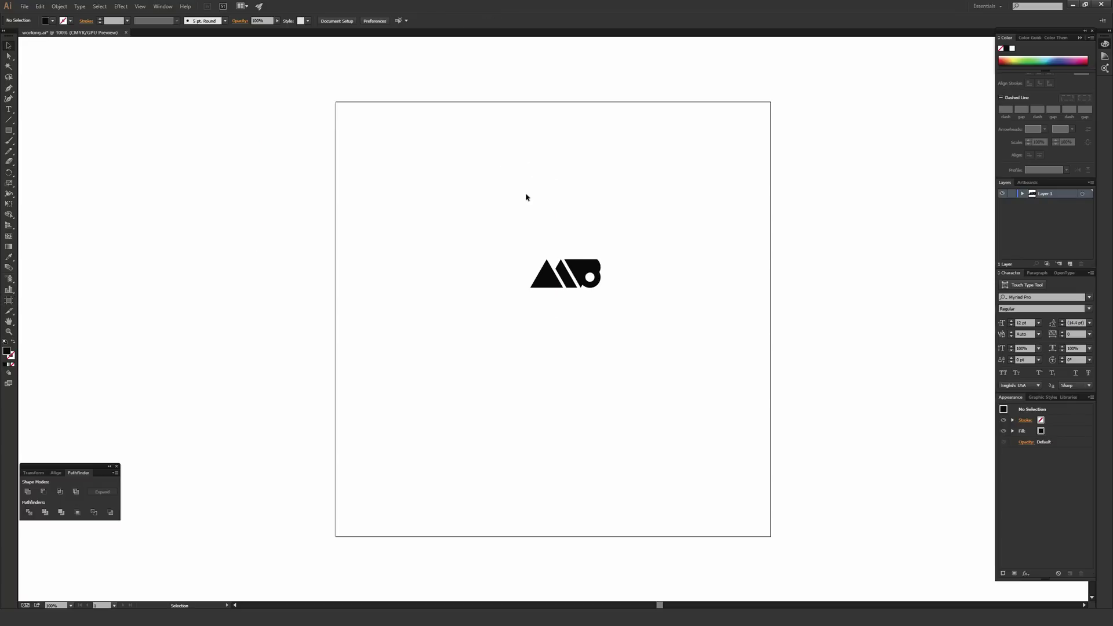
pyautogui.scroll(3, 528, 194)
pyautogui.moveTo(649, 121); pyautogui.dragTo(593, 256)
pyautogui.hotkey('ctrl', '=')
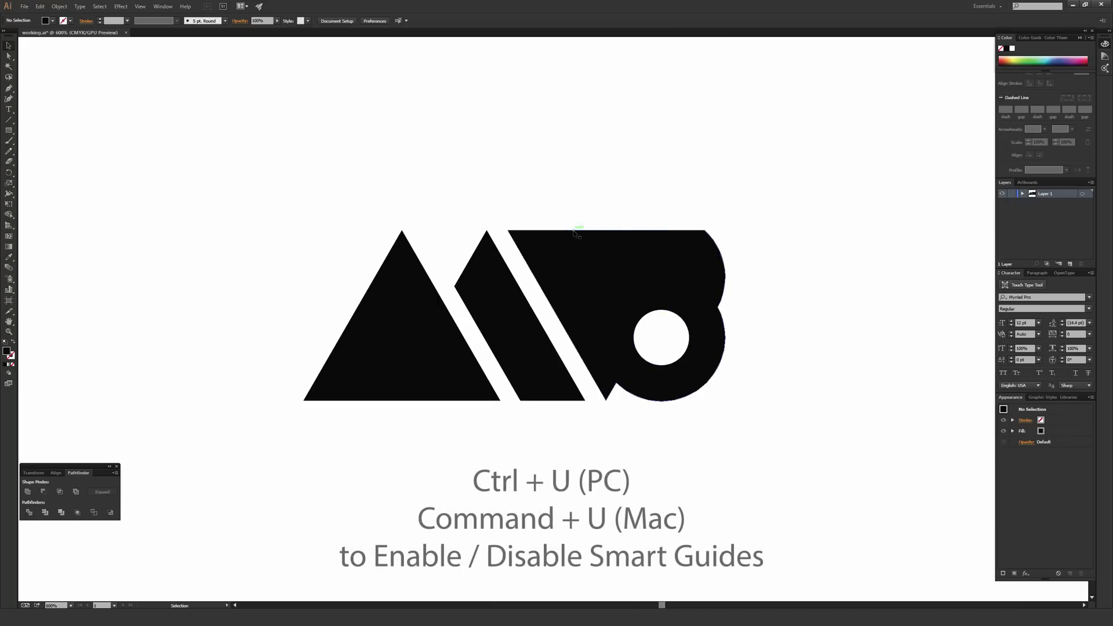
pyautogui.hotkey('ctrl', 'u')
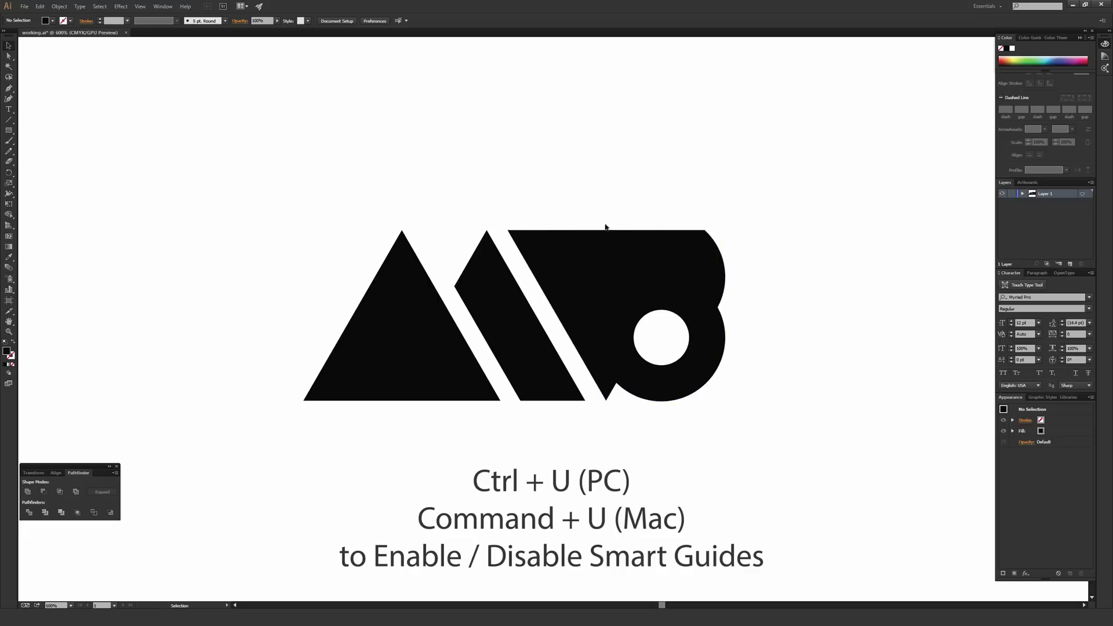
pyautogui.press('a')
pyautogui.press('v')
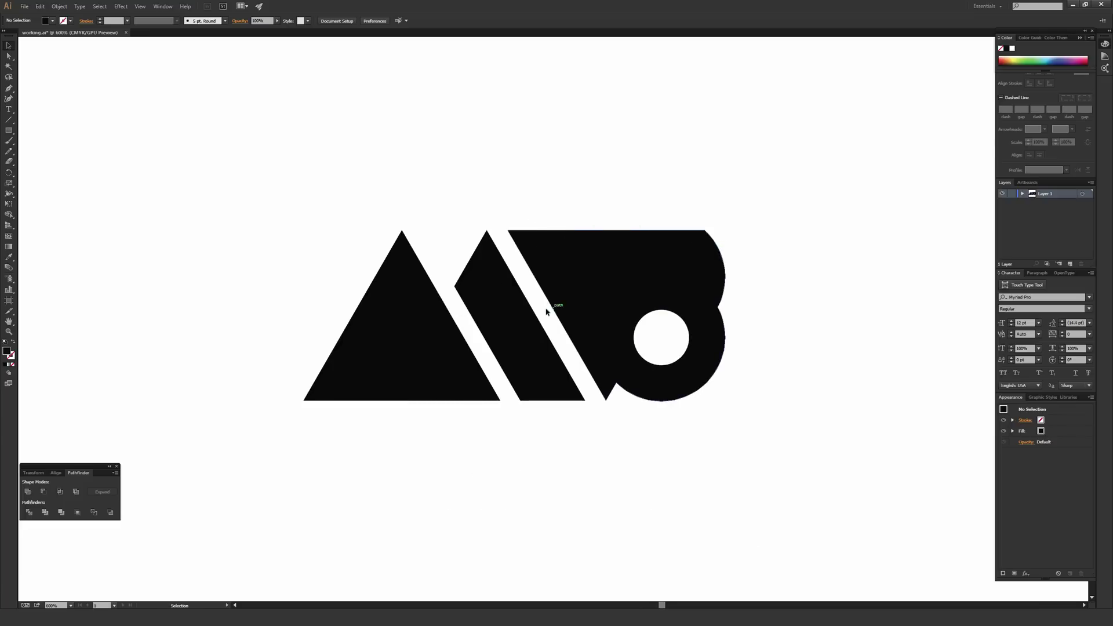
pyautogui.hotkey('ctrl', '1')
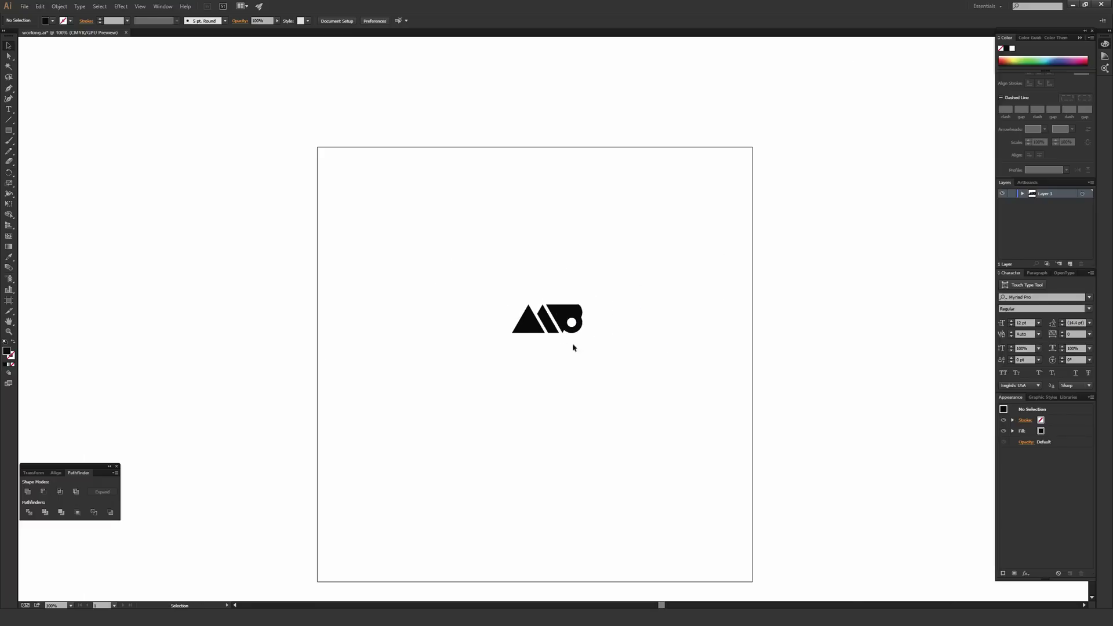
pyautogui.scroll(-2, 574, 325)
# Zoom out to the full artboard and reposition the MB logo group lower on it.
pyautogui.scroll(-2, 597, 336)
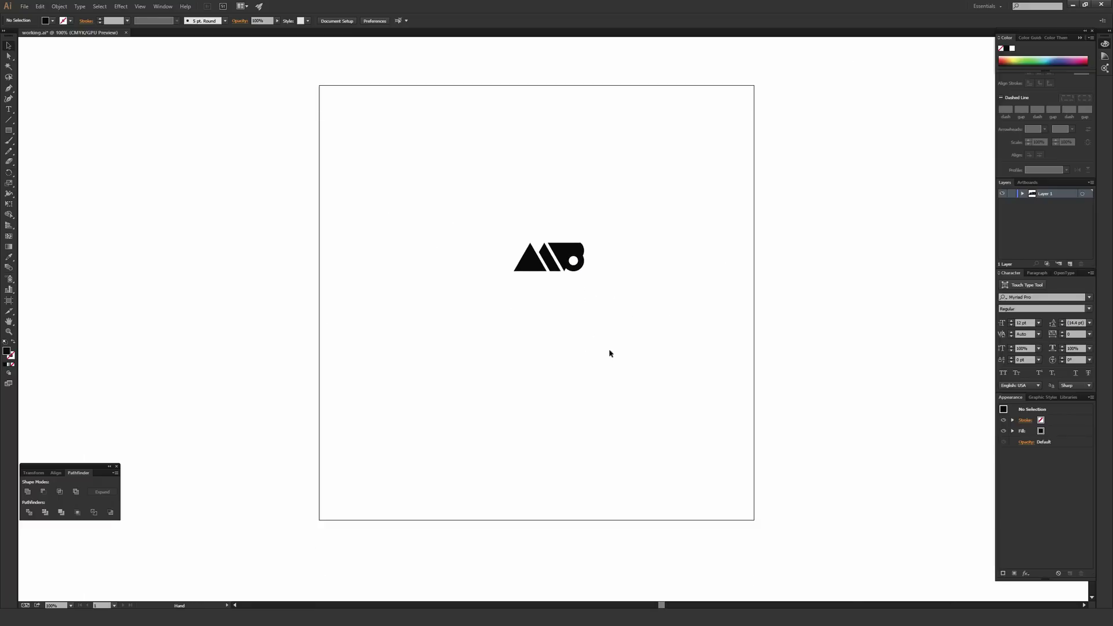
pyautogui.moveTo(550, 258); pyautogui.dragTo(477, 349)
pyautogui.click(576, 231)
pyautogui.hotkey('ctrl', '-')
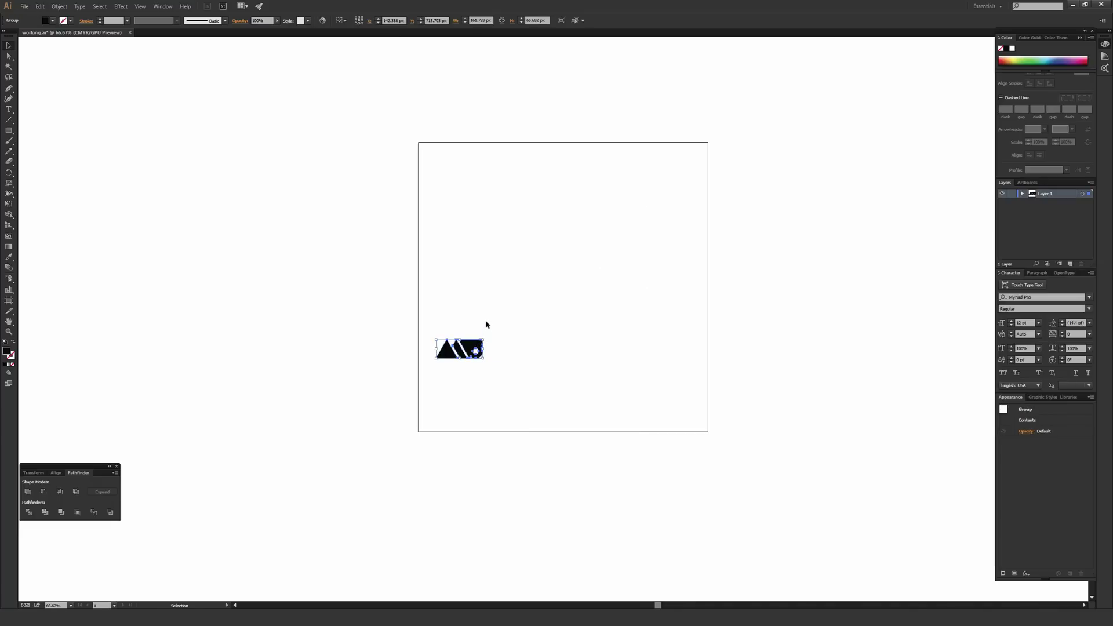
pyautogui.moveTo(475, 349); pyautogui.dragTo(529, 408)
pyautogui.click(563, 346)
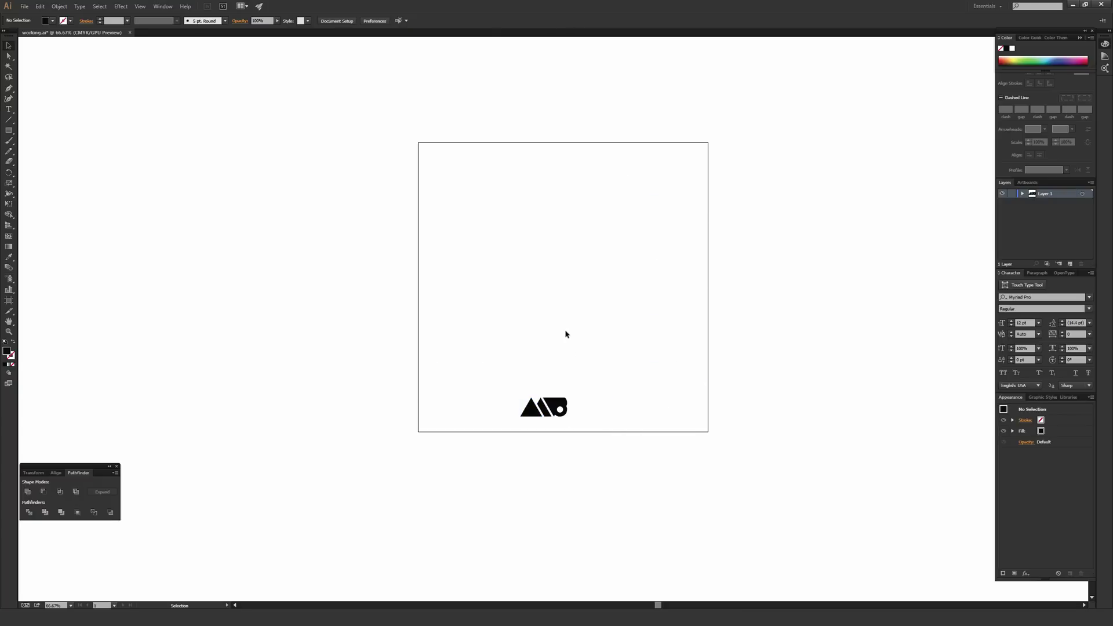
# Place the logo straddling the artboard's left edge, with its copy on the right edge.
pyautogui.moveTo(557, 407); pyautogui.dragTo(522, 392)
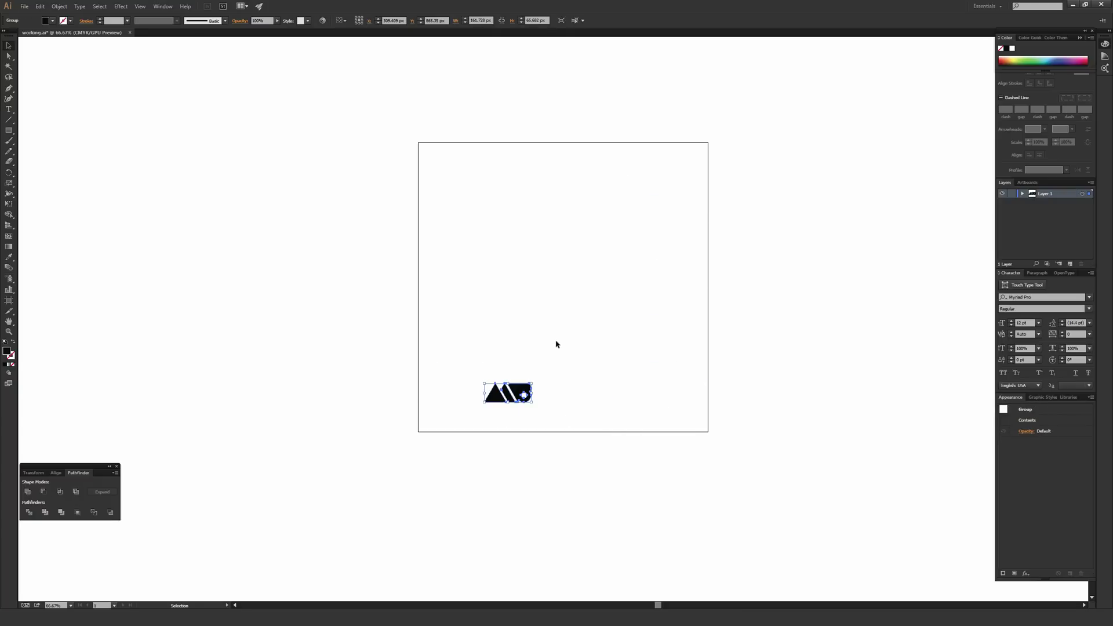
pyautogui.moveTo(518, 385); pyautogui.dragTo(723, 322)
pyautogui.click(447, 282)
pyautogui.click(606, 328)
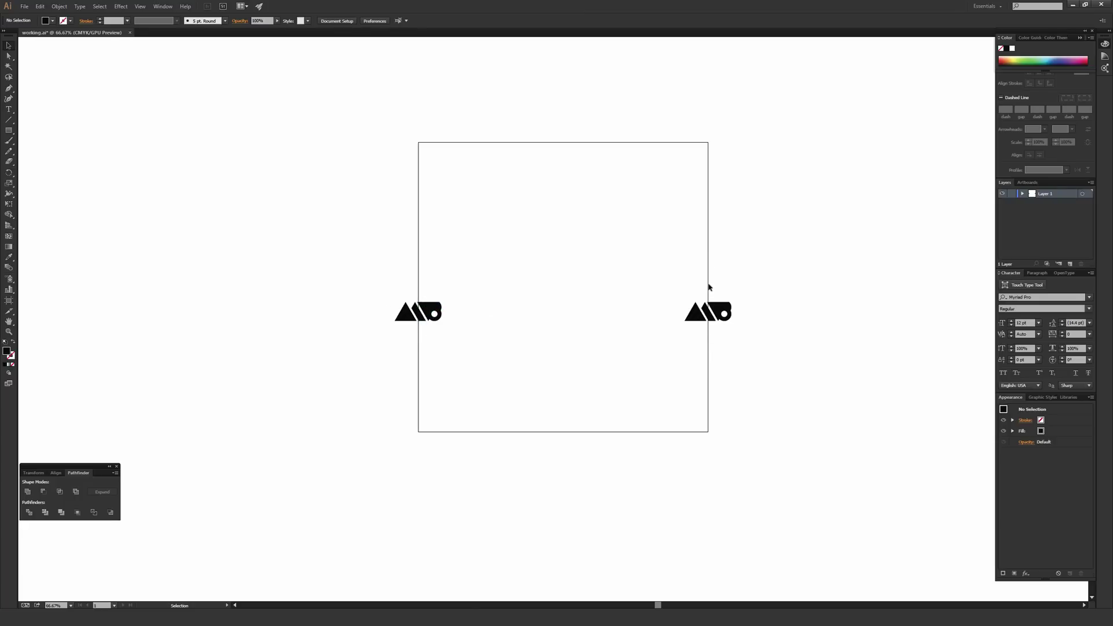
# Zoom in and centre the left MB logo exactly on the artboard's left edge.
pyautogui.hotkey('ctrl', '=')
pyautogui.hotkey('ctrl', '=')
pyautogui.hotkey('ctrl', '=')
pyautogui.hotkey('ctrl', '=')
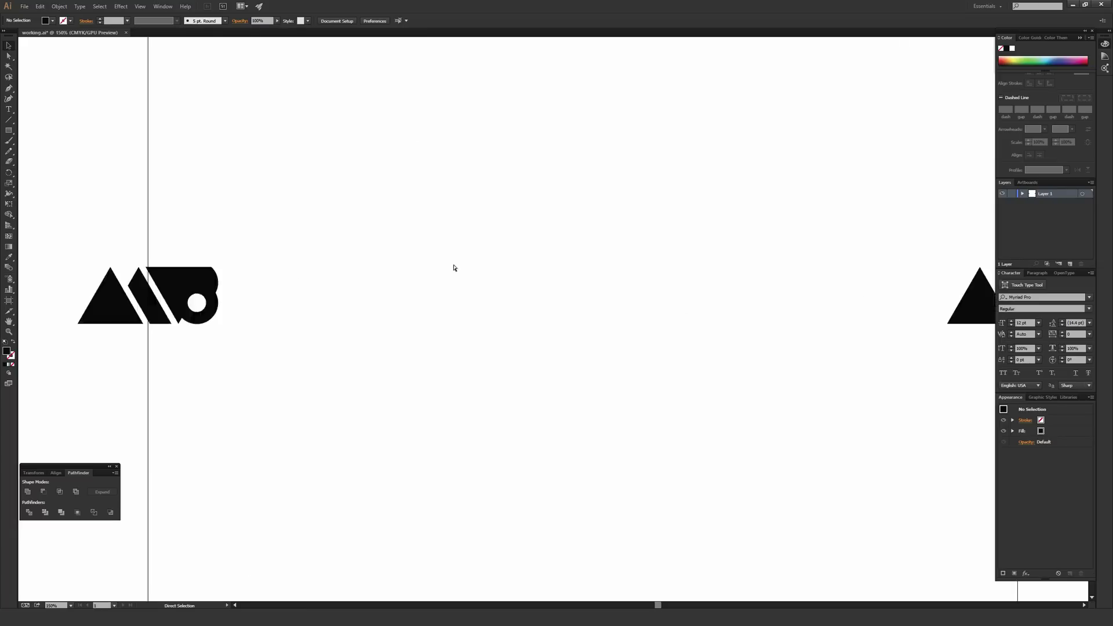
pyautogui.moveTo(313, 311); pyautogui.dragTo(857, 442)
pyautogui.moveTo(548, 371)
pyautogui.mouseDown()
pyautogui.moveTo(798, 242)
pyautogui.moveTo(603, 278)
pyautogui.moveTo(531, 282)
pyautogui.moveTo(529, 269)
pyautogui.moveTo(530, 367)
pyautogui.mouseUp()
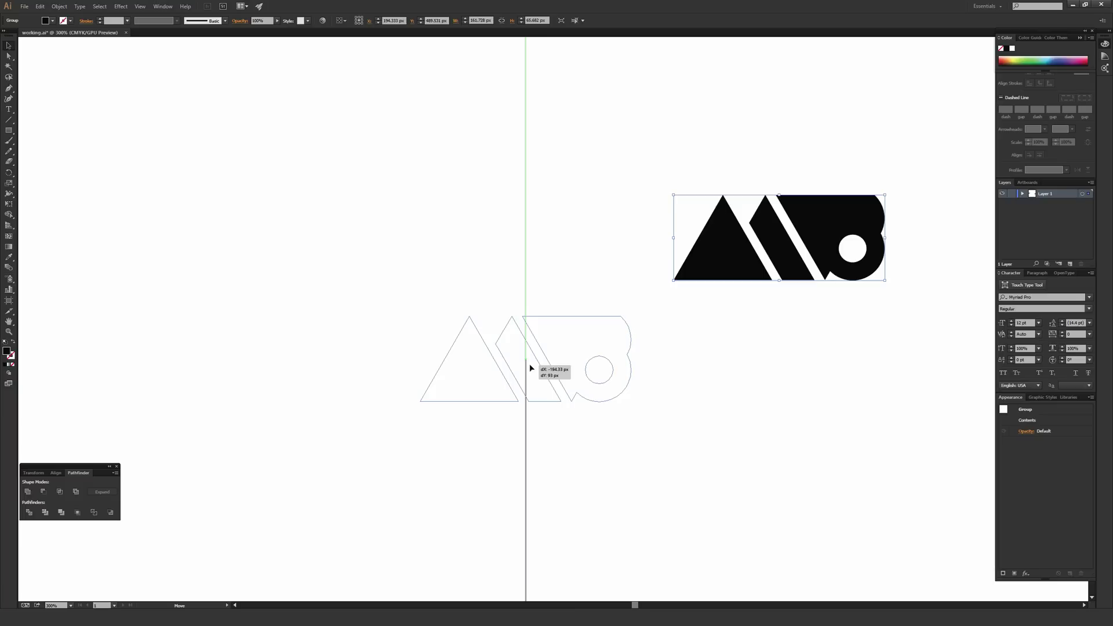
pyautogui.moveTo(530, 363); pyautogui.dragTo(530, 363)
pyautogui.click(541, 226)
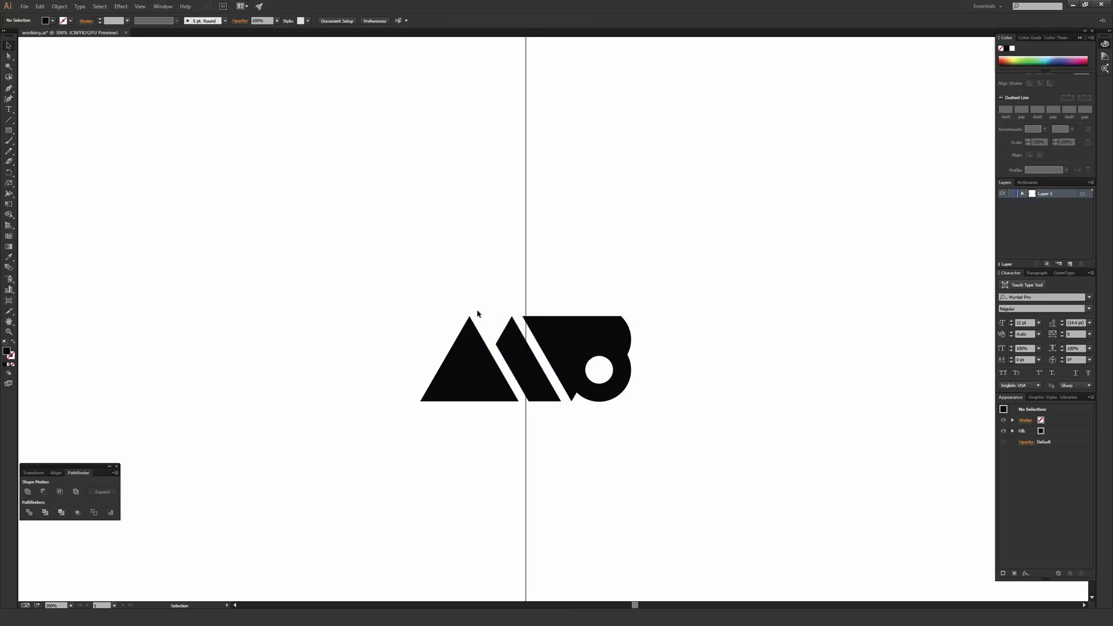
# Undo the right-hand logo copy and return the view to 100%.
pyautogui.scroll(-4, 477, 314)
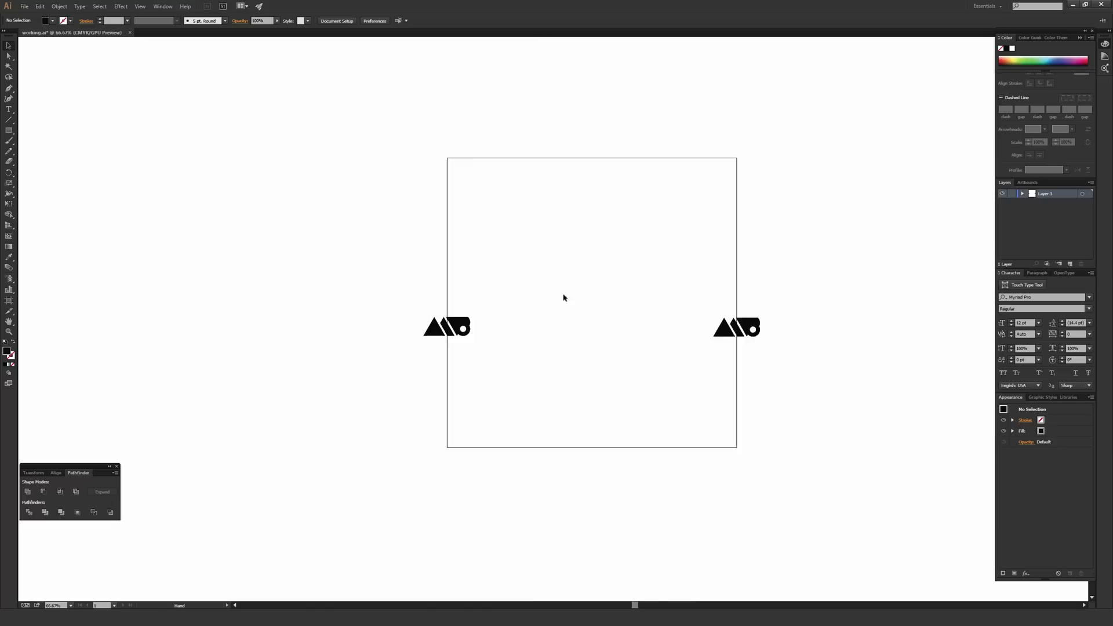
pyautogui.hscroll(1, 783, 390)
pyautogui.hotkey('ctrl', 'z')
pyautogui.hotkey('ctrl', '1')
# Alt+Shift-drag a copy of the left logo straight across onto the artboard's right edge.
pyautogui.hscroll(2, 487, 336)
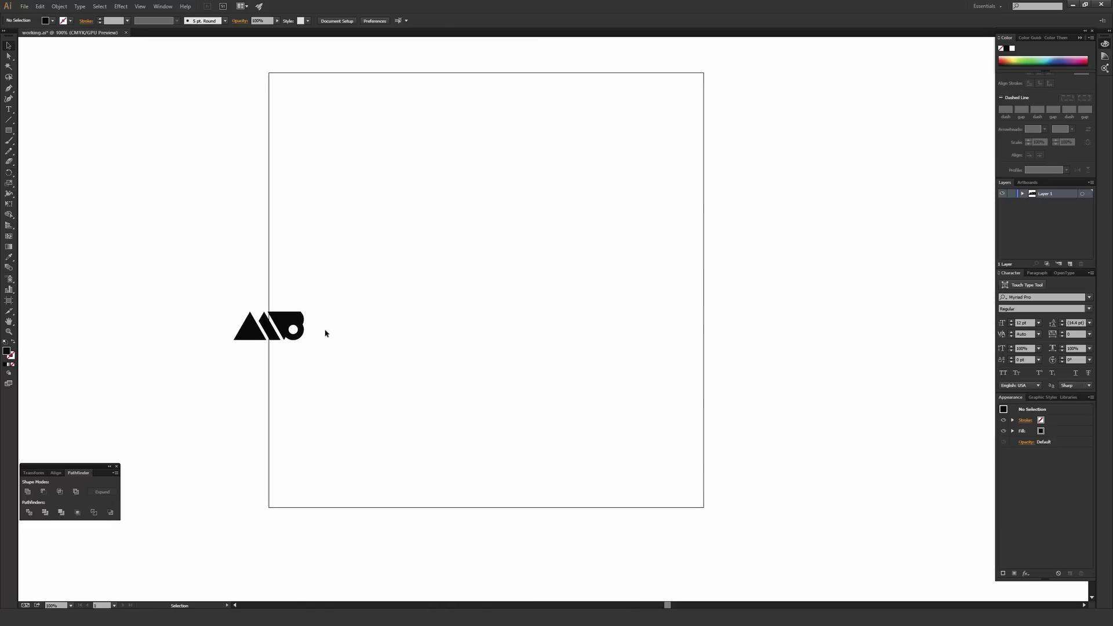
pyautogui.click(300, 319)
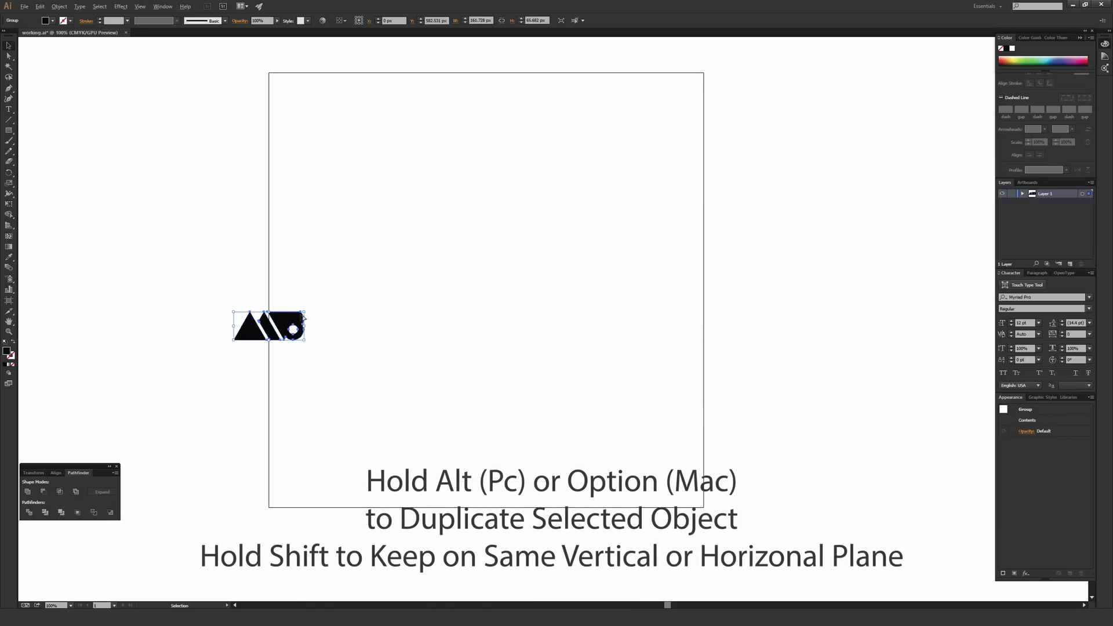
pyautogui.moveTo(280, 324); pyautogui.dragTo(714, 340)
pyautogui.click(260, 241)
# Select both logos and nudge the pair slightly higher on the edges.
pyautogui.moveTo(226, 235); pyautogui.dragTo(780, 404)
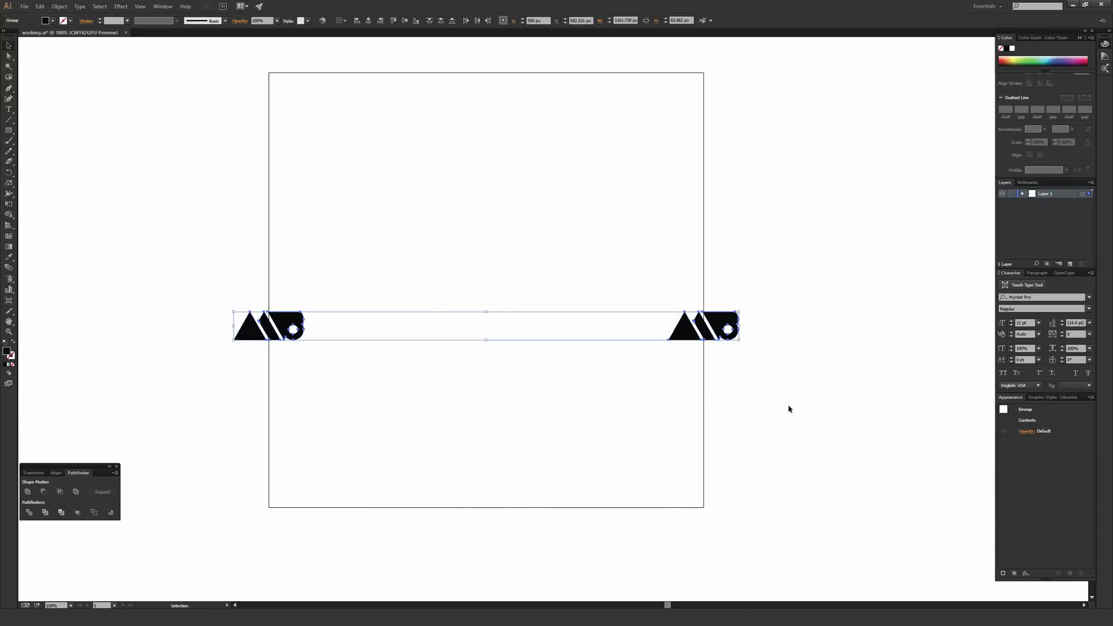
pyautogui.click(472, 289)
pyautogui.moveTo(193, 240); pyautogui.dragTo(782, 390)
pyautogui.moveTo(683, 332)
pyautogui.mouseDown()
pyautogui.moveTo(703, 326)
pyautogui.moveTo(666, 330)
pyautogui.moveTo(682, 333)
pyautogui.mouseUp()
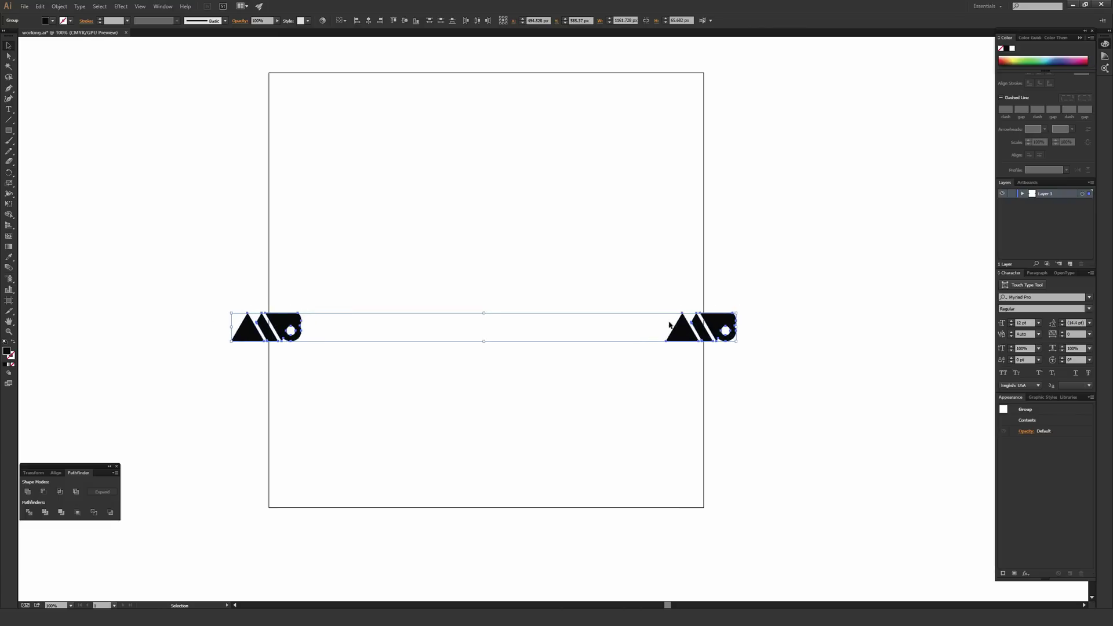
pyautogui.moveTo(288, 323); pyautogui.dragTo(282, 295)
pyautogui.click(621, 224)
# Delete the right-hand copy and move the remaining logo down toward the artboard's bottom.
pyautogui.press('Delete')
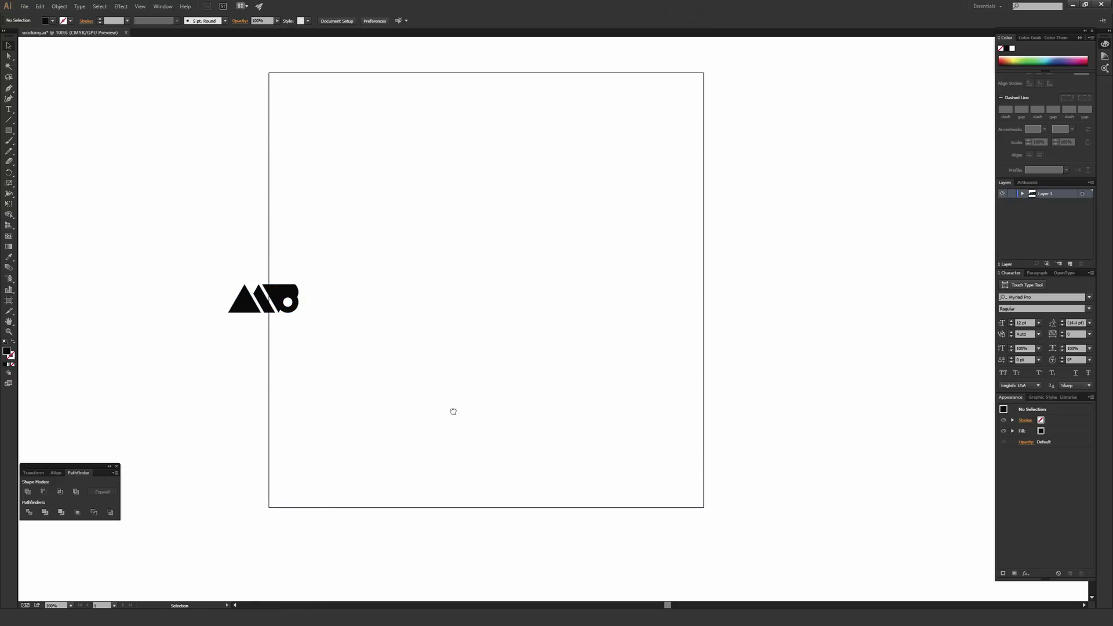
pyautogui.moveTo(428, 415); pyautogui.dragTo(636, 330)
pyautogui.moveTo(467, 204); pyautogui.dragTo(538, 373)
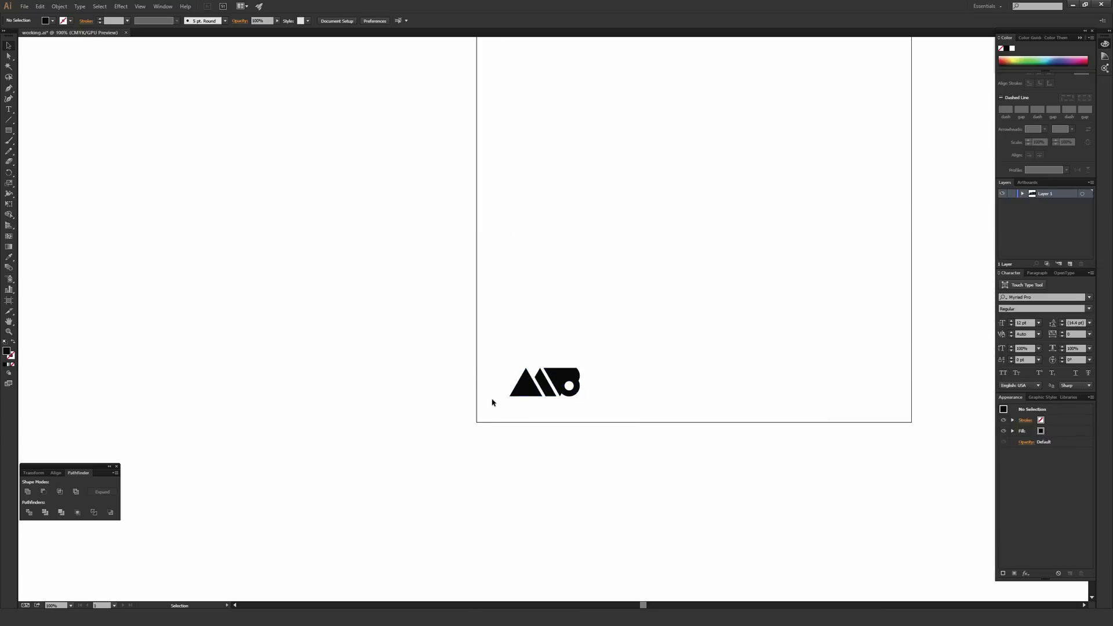
# Centre the MB logo exactly on the artboard's bottom-left corner.
pyautogui.hotkey('ctrl', '+')
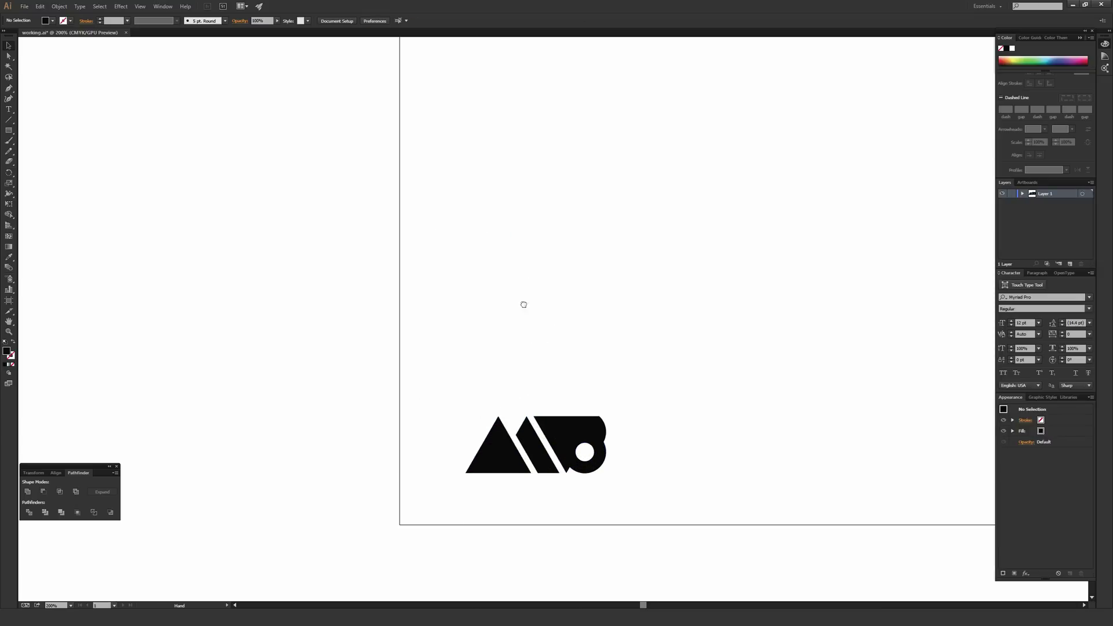
pyautogui.moveTo(510, 345); pyautogui.dragTo(574, 172)
pyautogui.moveTo(585, 274); pyautogui.dragTo(464, 355)
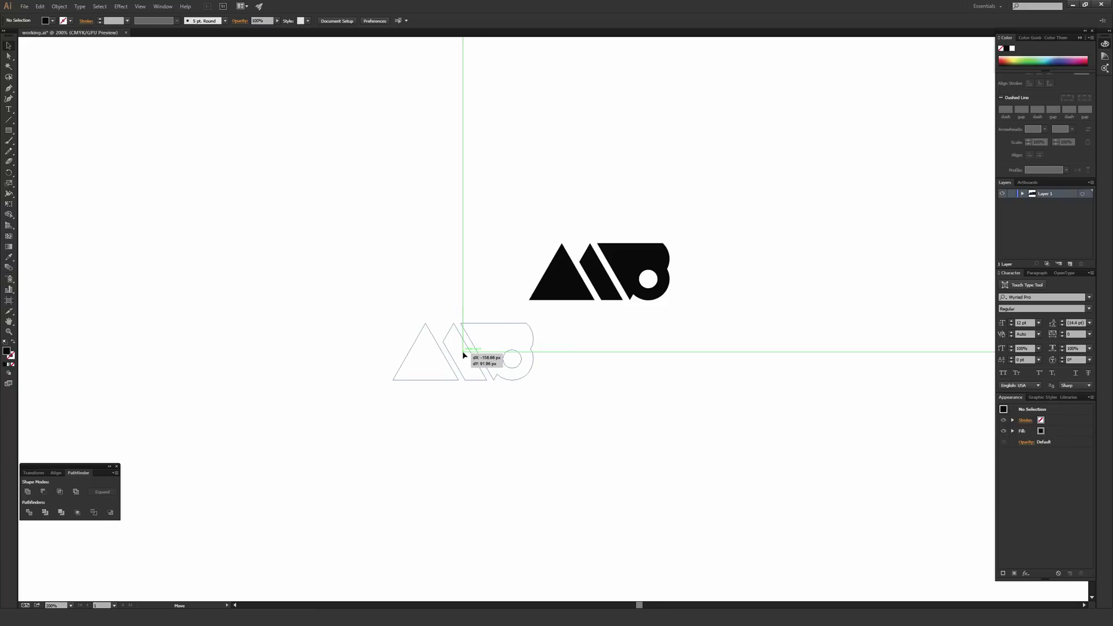
pyautogui.moveTo(463, 353); pyautogui.dragTo(463, 353)
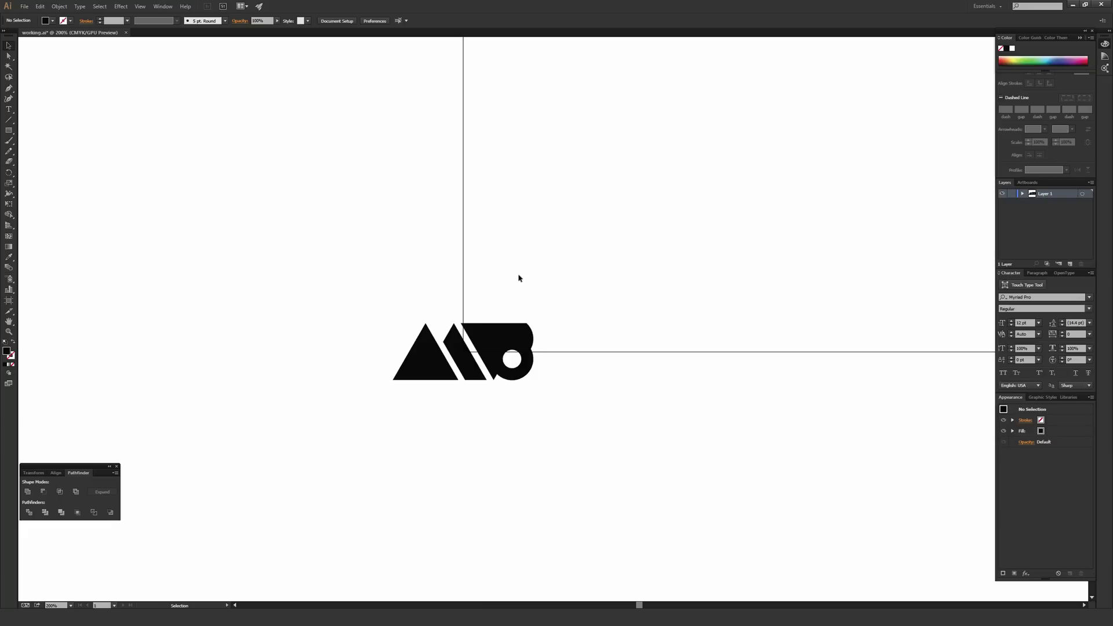
pyautogui.hotkey('ctrl', '-')
pyautogui.hotkey('ctrl', '-')
pyautogui.hotkey('ctrl', '-')
pyautogui.moveTo(606, 229); pyautogui.dragTo(522, 355)
pyautogui.hotkey('ctrl', '+')
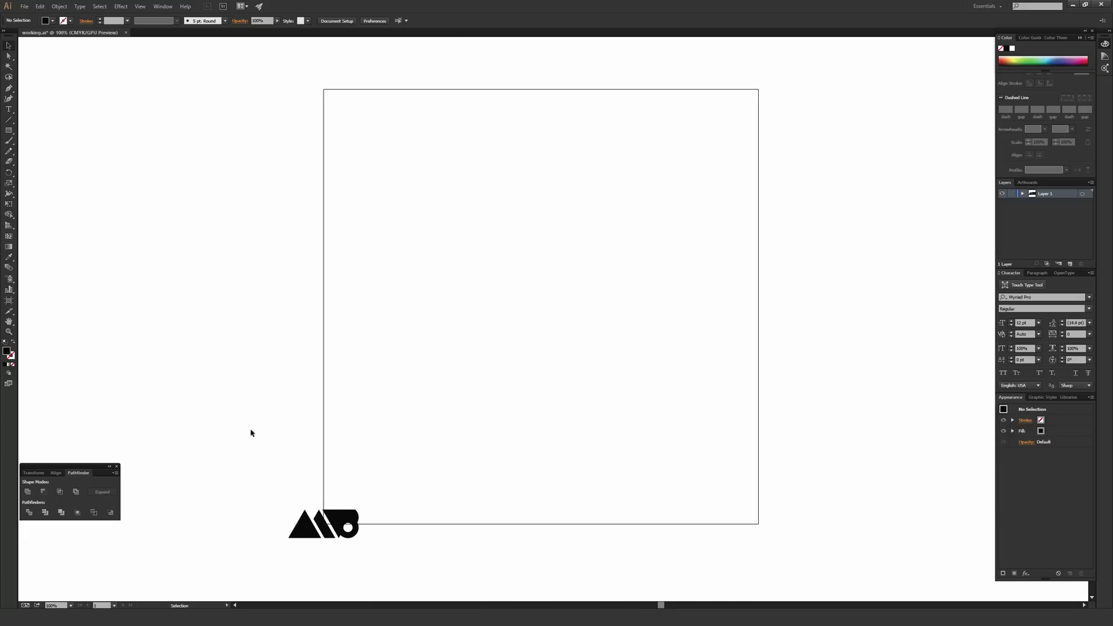
# Select the bottom-left logo and paste a copy in front of it.
pyautogui.hotkey('ctrl', 'a')
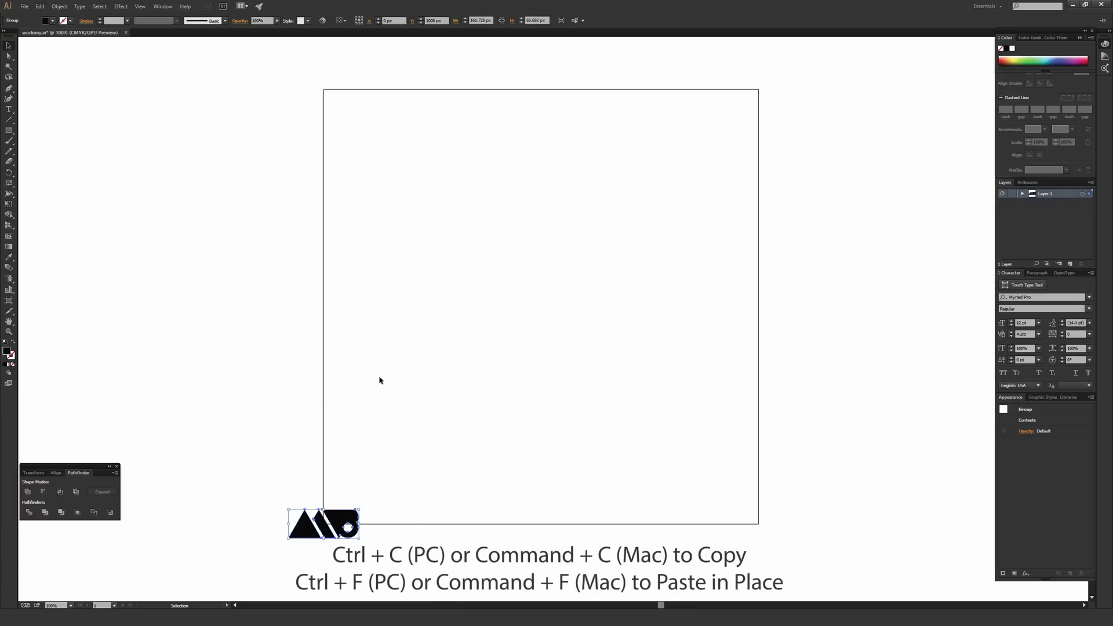
pyautogui.press('a')
pyautogui.press('v')
# Move the copy 1000 px horizontally and 0 px vertically onto the bottom-right corner.
pyautogui.rightClick(333, 521)
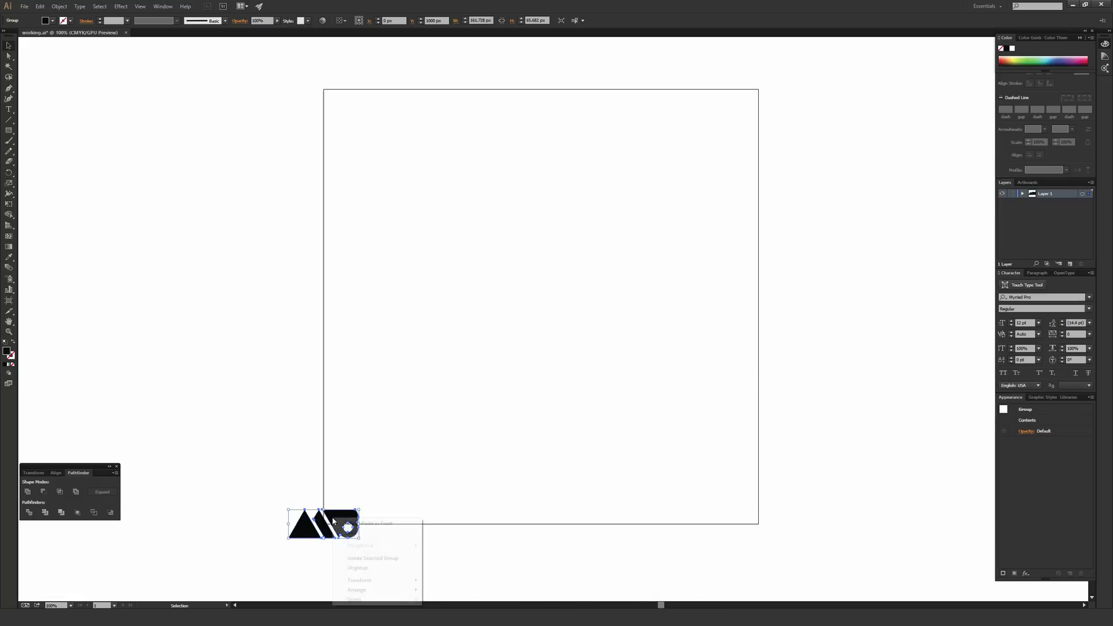
pyautogui.moveTo(360, 580)
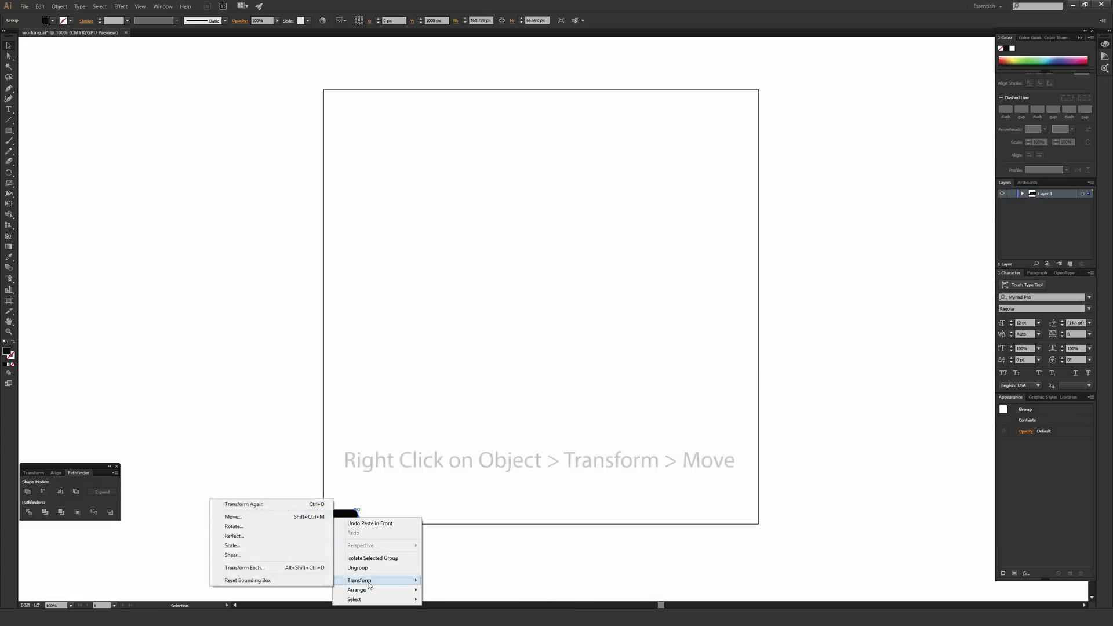
pyautogui.click(276, 519)
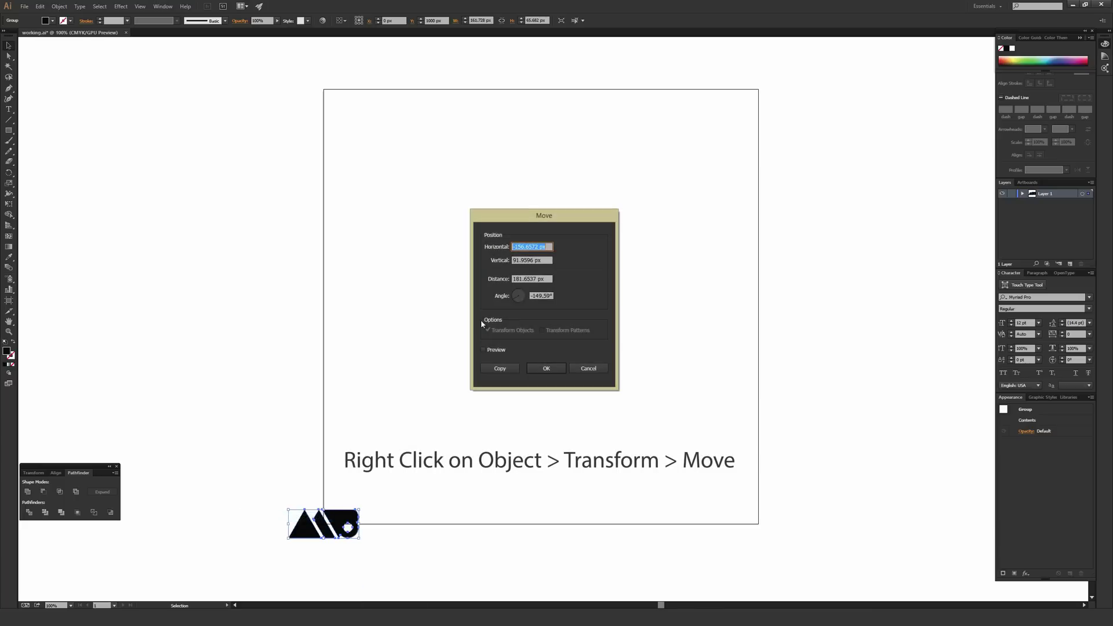
pyautogui.click(483, 350)
pyautogui.moveTo(546, 260); pyautogui.dragTo(461, 273)
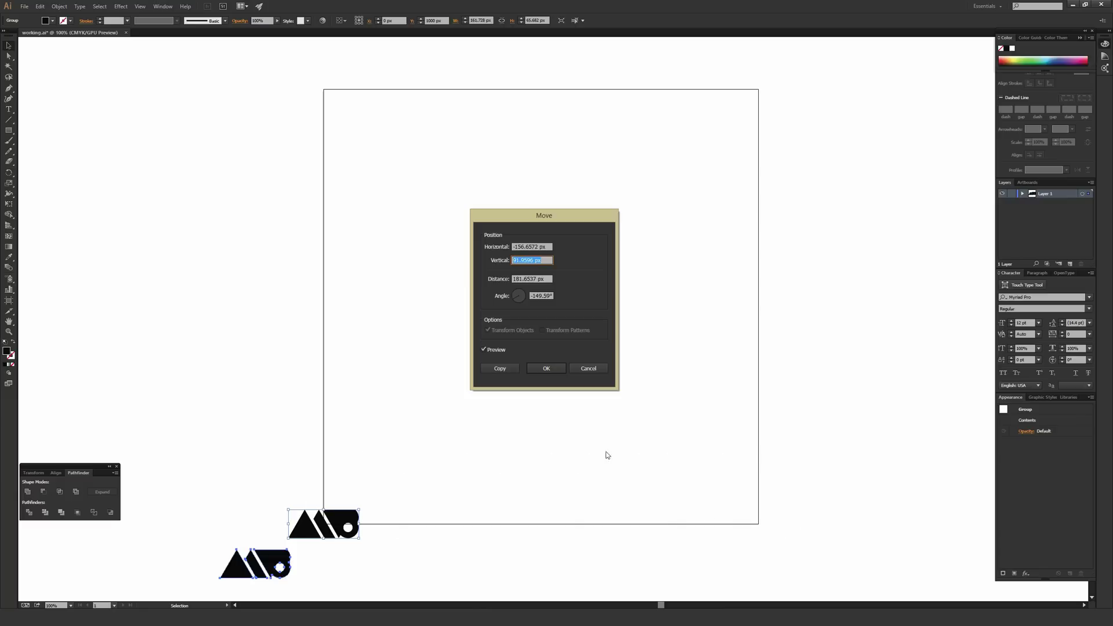
pyautogui.write('0')
pyautogui.click(550, 246)
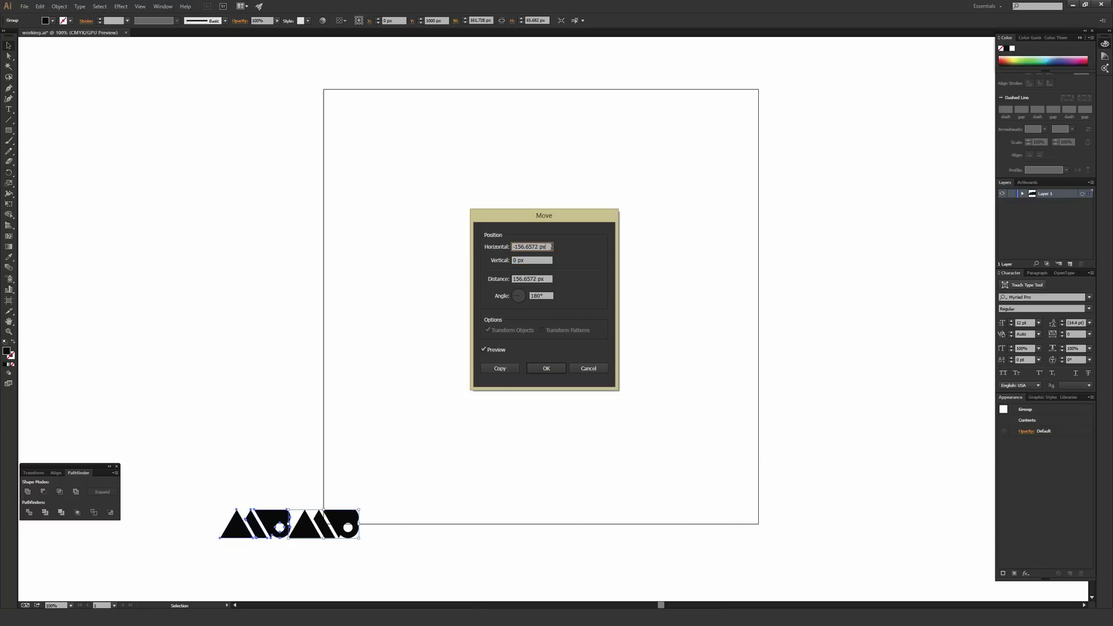
pyautogui.moveTo(551, 247); pyautogui.dragTo(470, 249)
pyautogui.write('1000 px')
pyautogui.press('Tab')
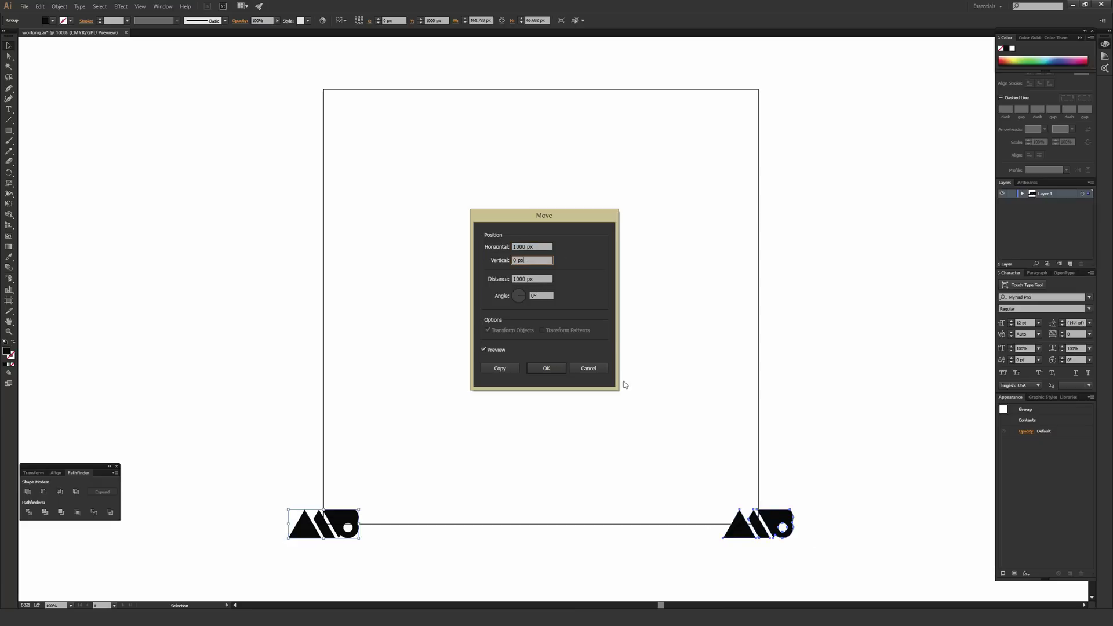
pyautogui.click(539, 371)
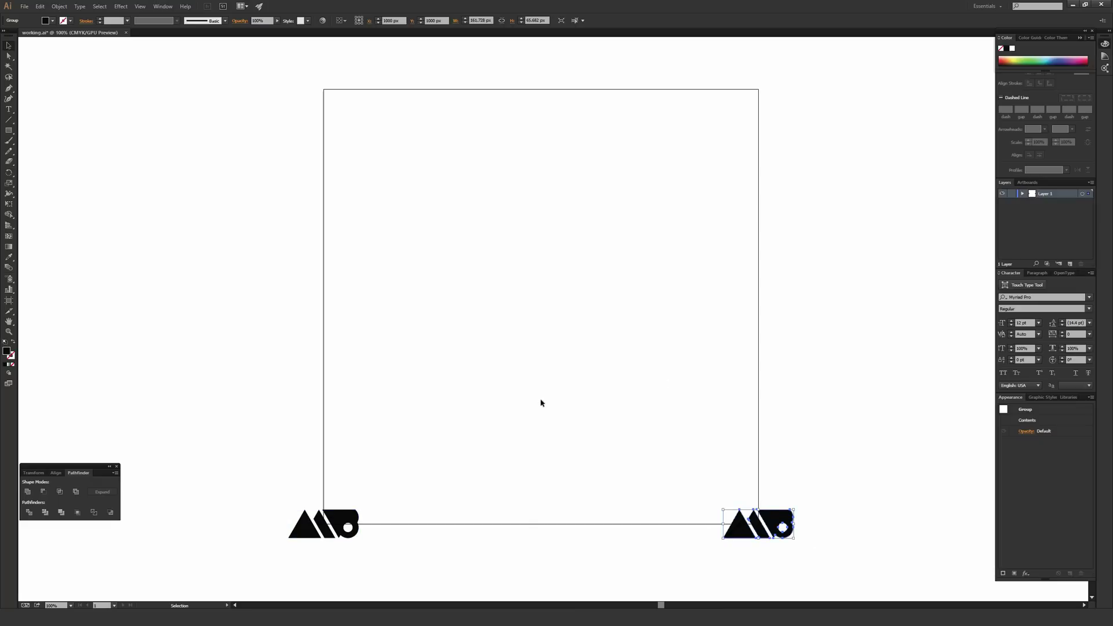
pyautogui.click(541, 403)
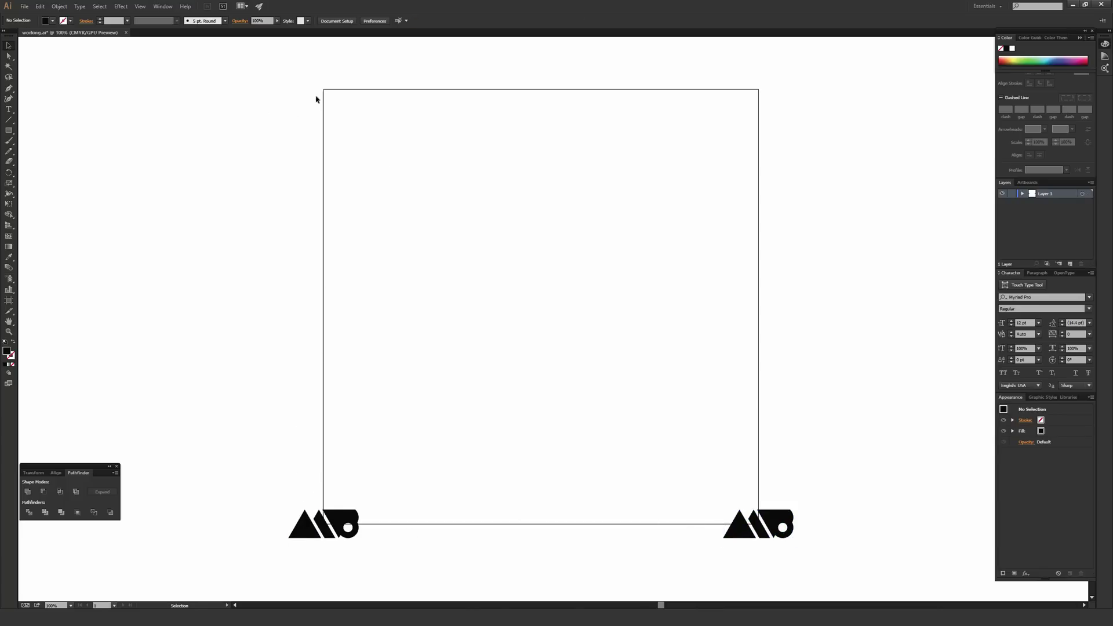
# Marquee-select both bottom logos, copy them and paste the pair in front.
pyautogui.moveTo(290, 78); pyautogui.dragTo(774, 131)
pyautogui.press('a')
pyautogui.moveTo(232, 450); pyautogui.dragTo(817, 564)
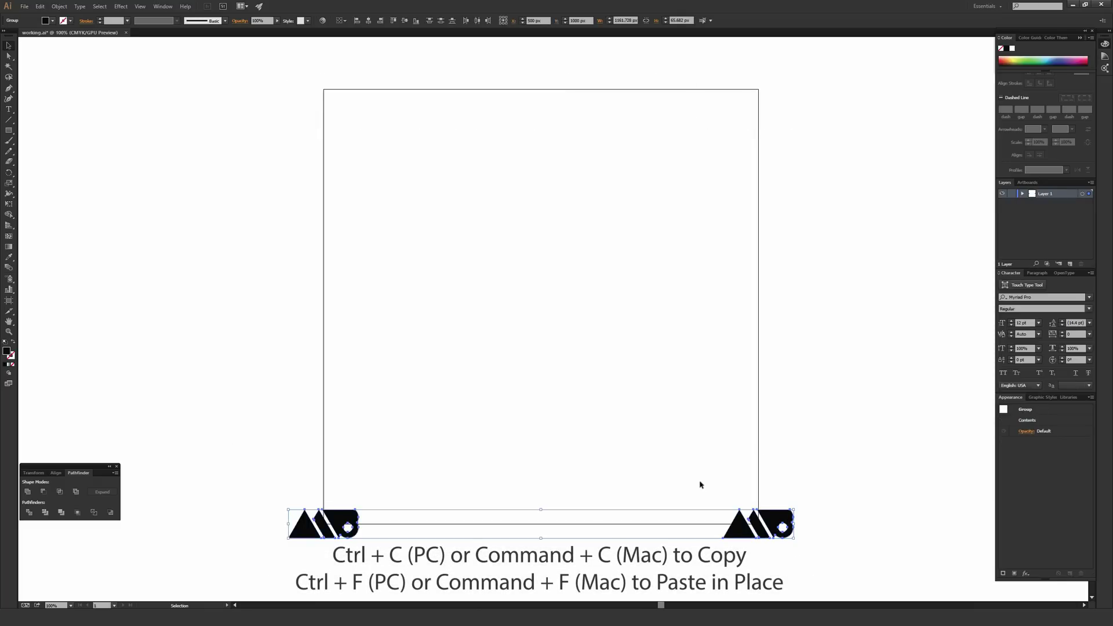
pyautogui.press('v')
pyautogui.hotkey('ctrl', 'c')
pyautogui.hotkey('ctrl', 'f')
# Move the pasted pair 0 px horizontally and -1000 px vertically onto the top corners.
pyautogui.rightClick(338, 516)
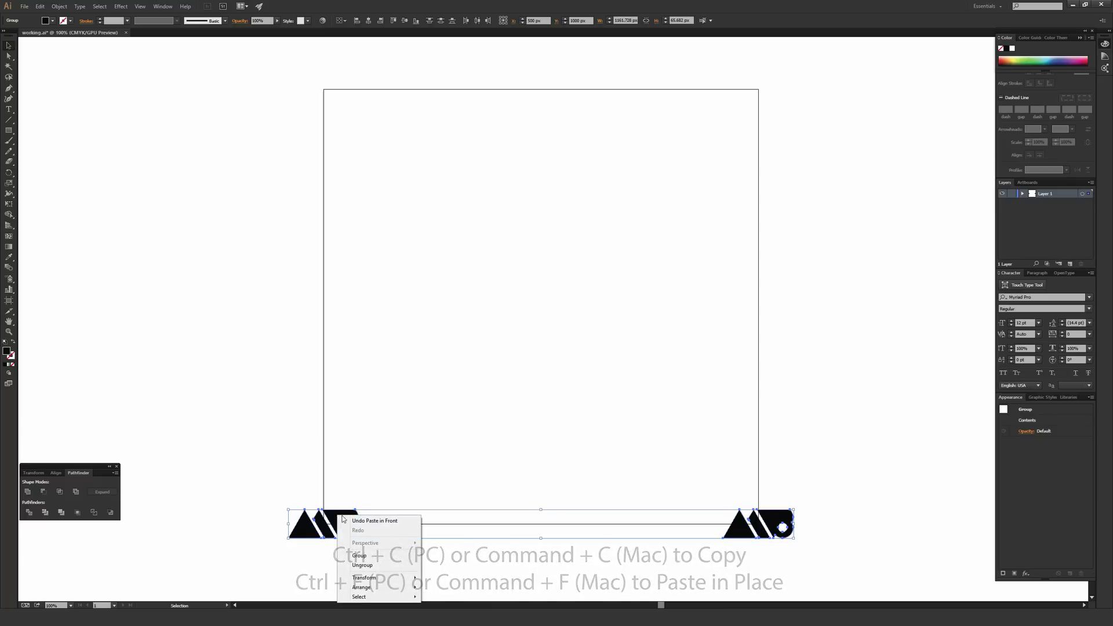
pyautogui.moveTo(361, 578)
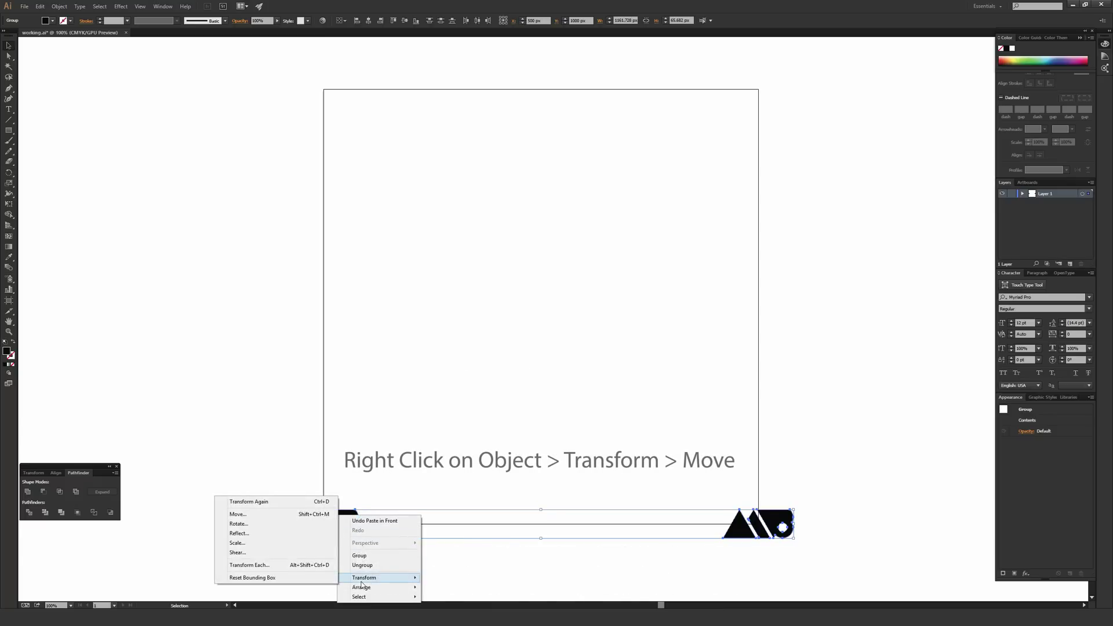
pyautogui.click(249, 515)
pyautogui.write('0')
pyautogui.press('Tab')
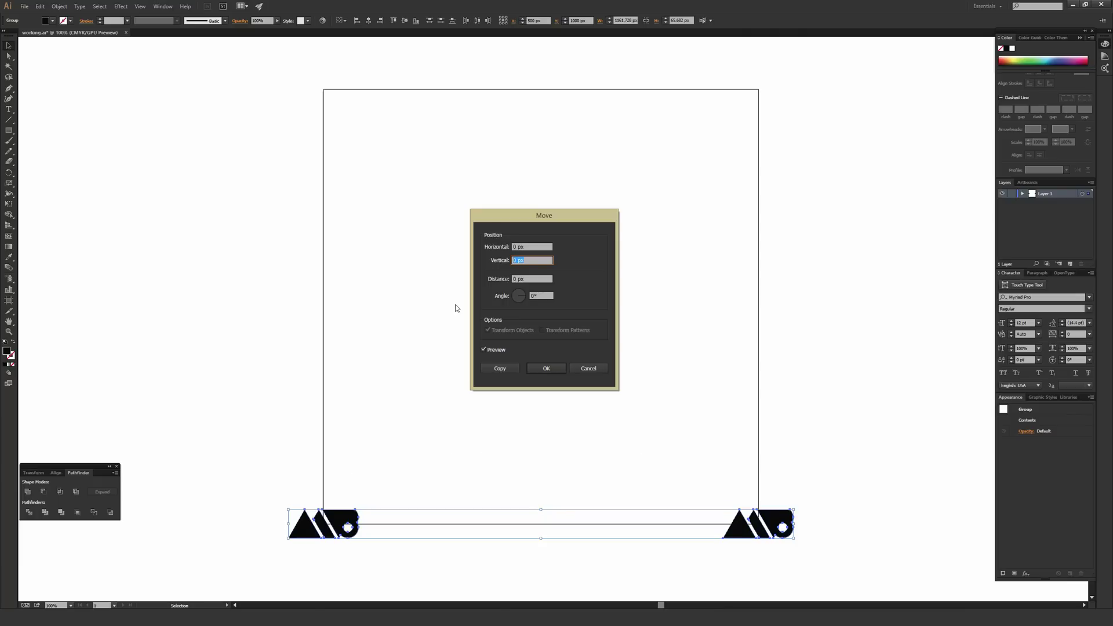
pyautogui.write('-1000')
pyautogui.press('Tab')
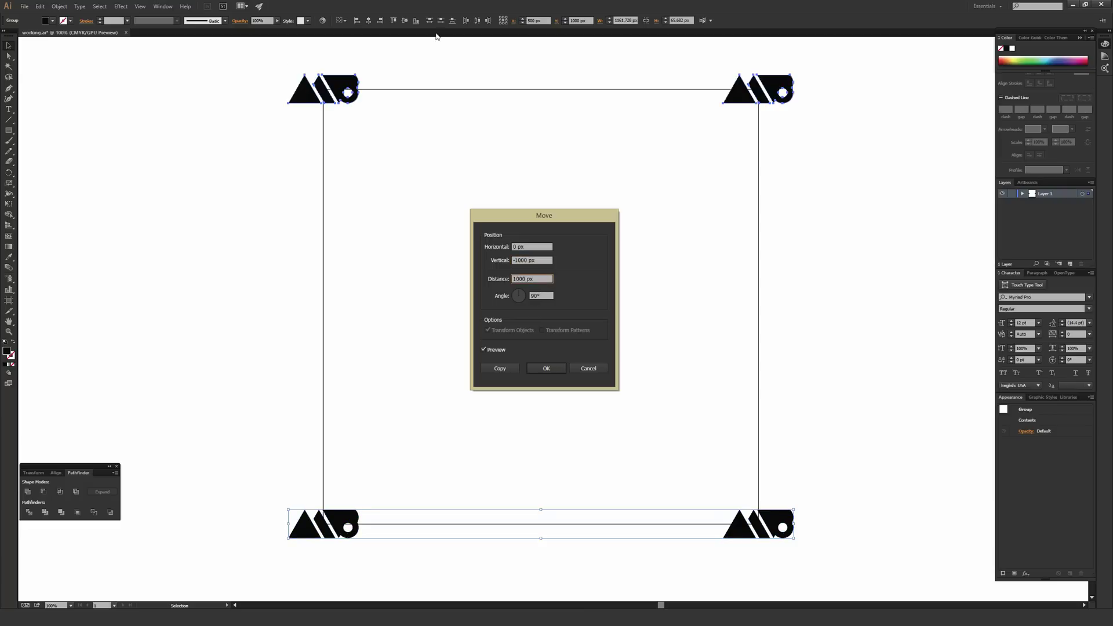
pyautogui.click(545, 369)
pyautogui.click(503, 340)
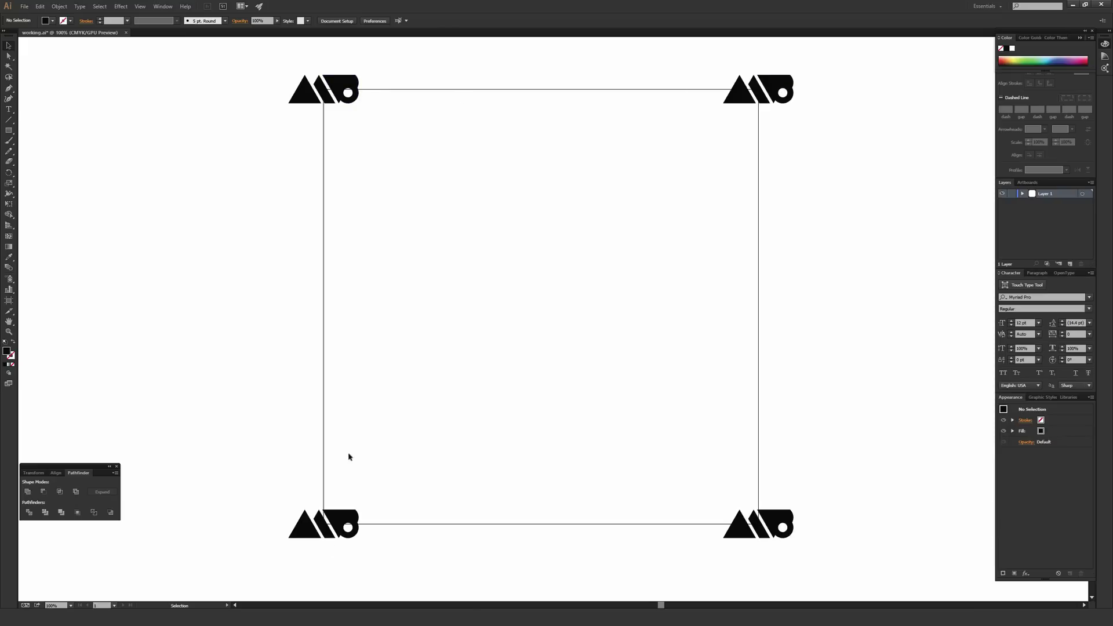
# Select the two top logos and set Blend Options spacing to Specified Steps 3.
pyautogui.click(760, 95)
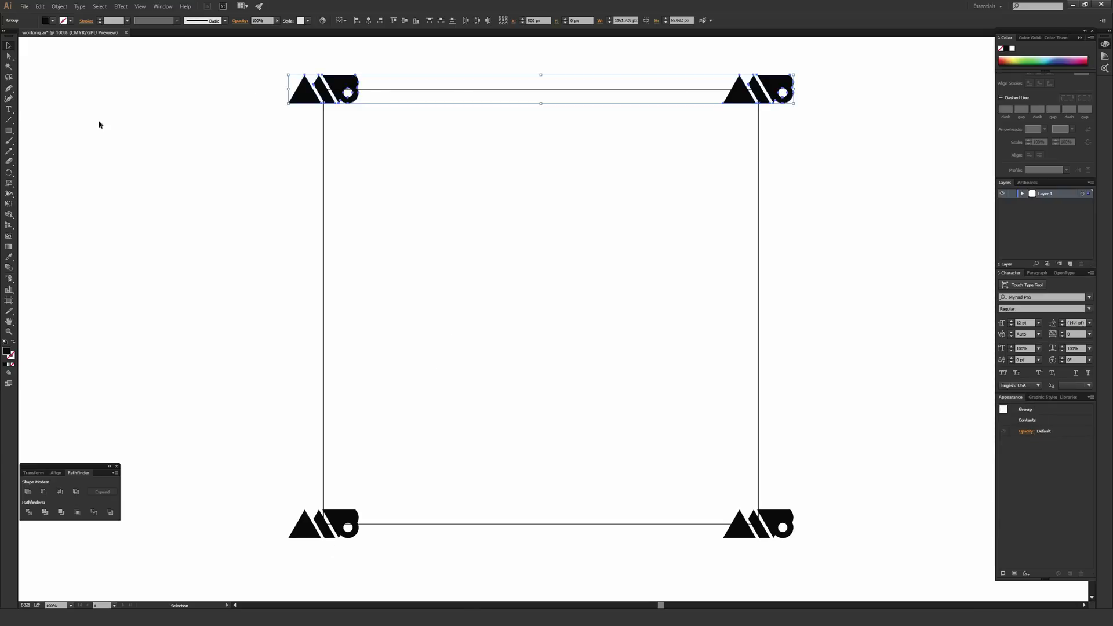
pyautogui.click(59, 7)
pyautogui.moveTo(95, 212)
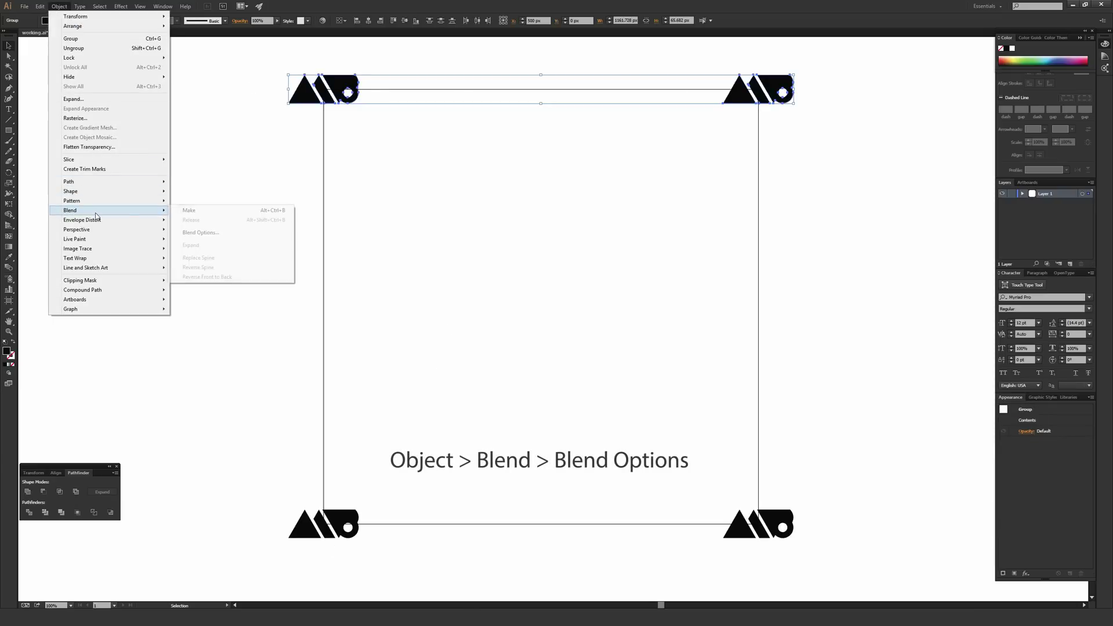
pyautogui.click(201, 232)
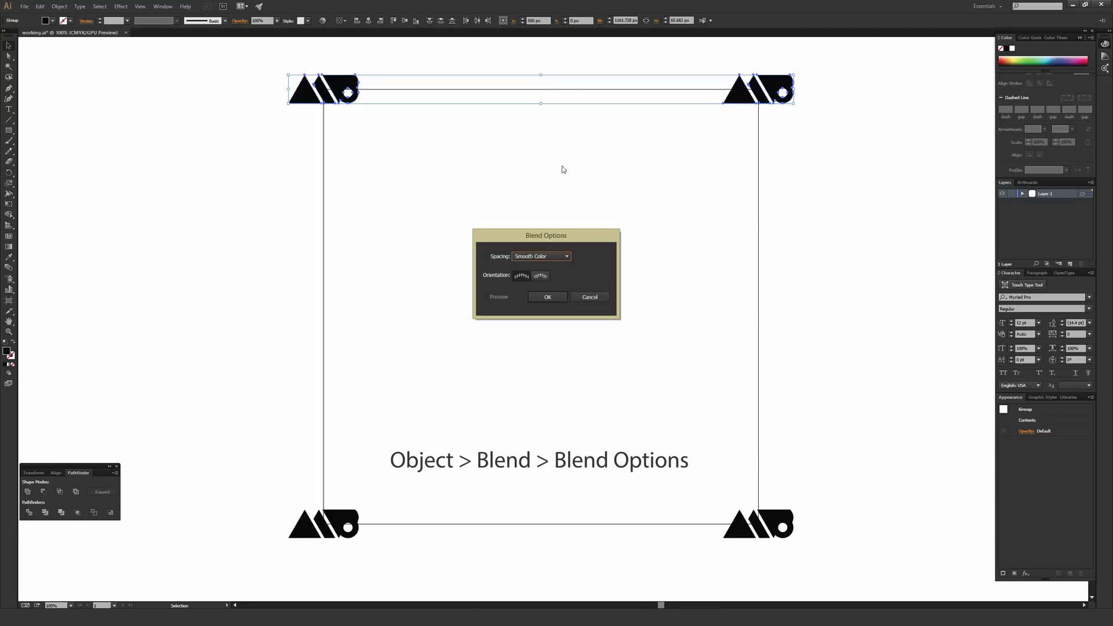
pyautogui.click(540, 256)
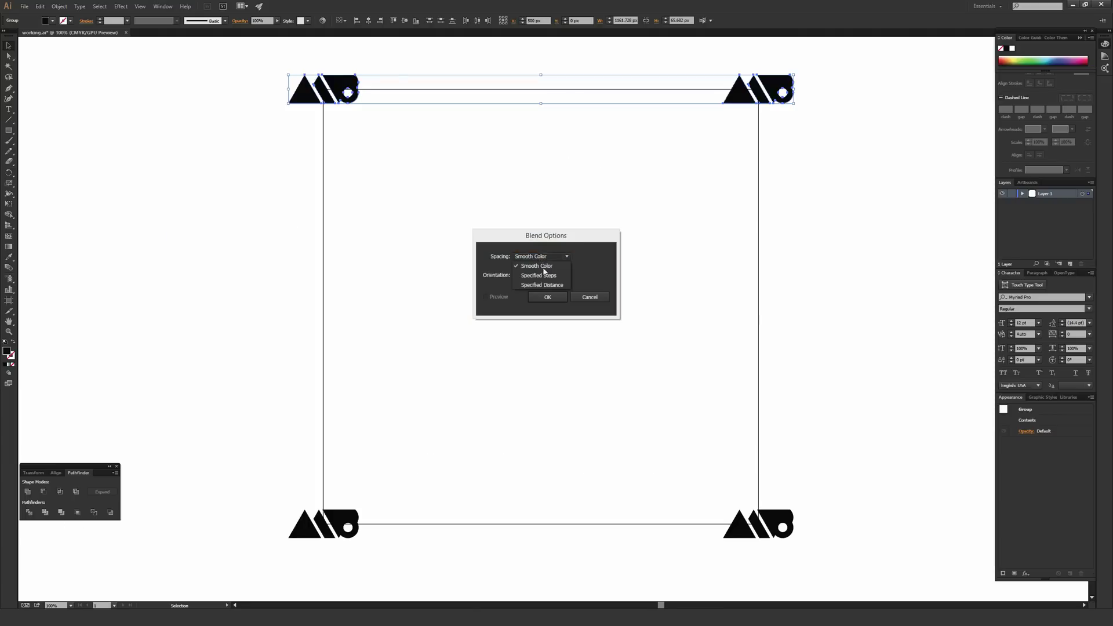
pyautogui.click(548, 285)
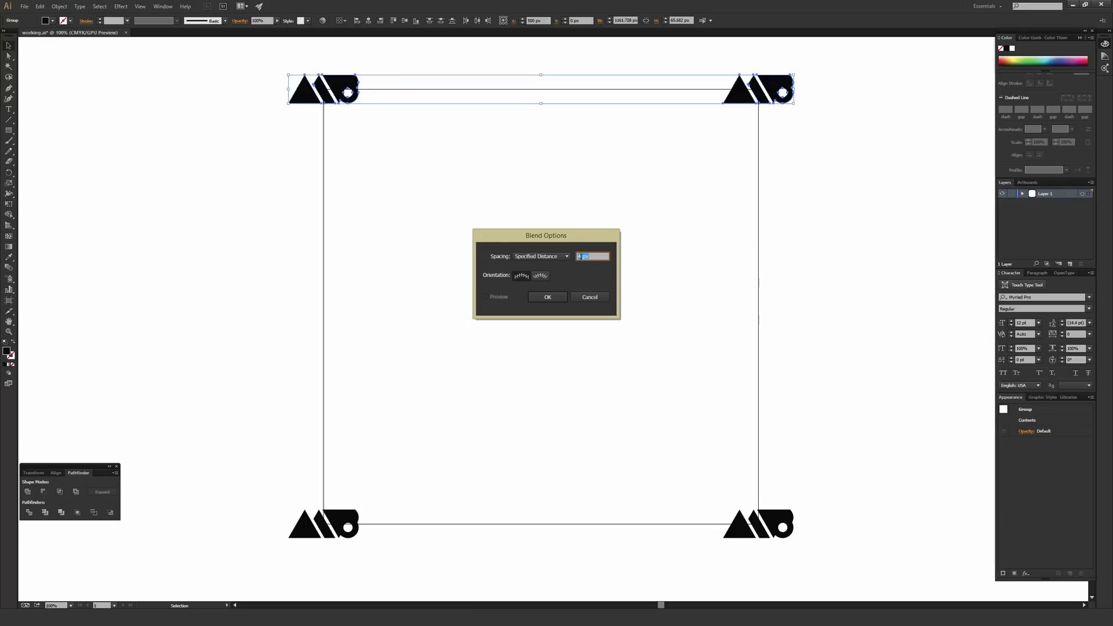
pyautogui.click(569, 256)
pyautogui.click(559, 278)
pyautogui.click(565, 257)
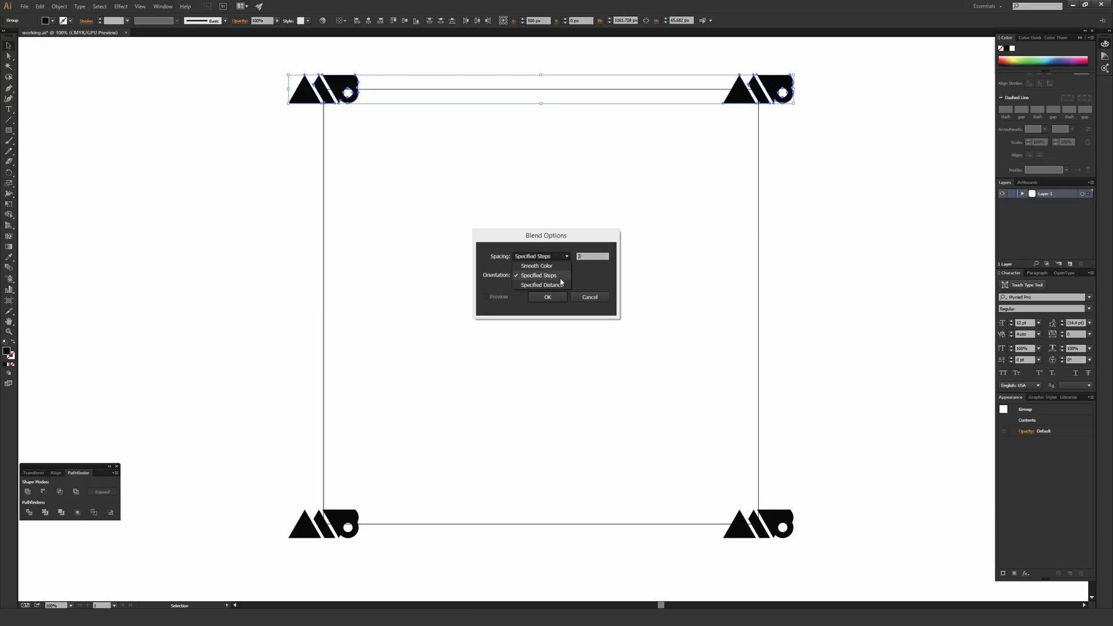
pyautogui.click(561, 282)
pyautogui.click(552, 295)
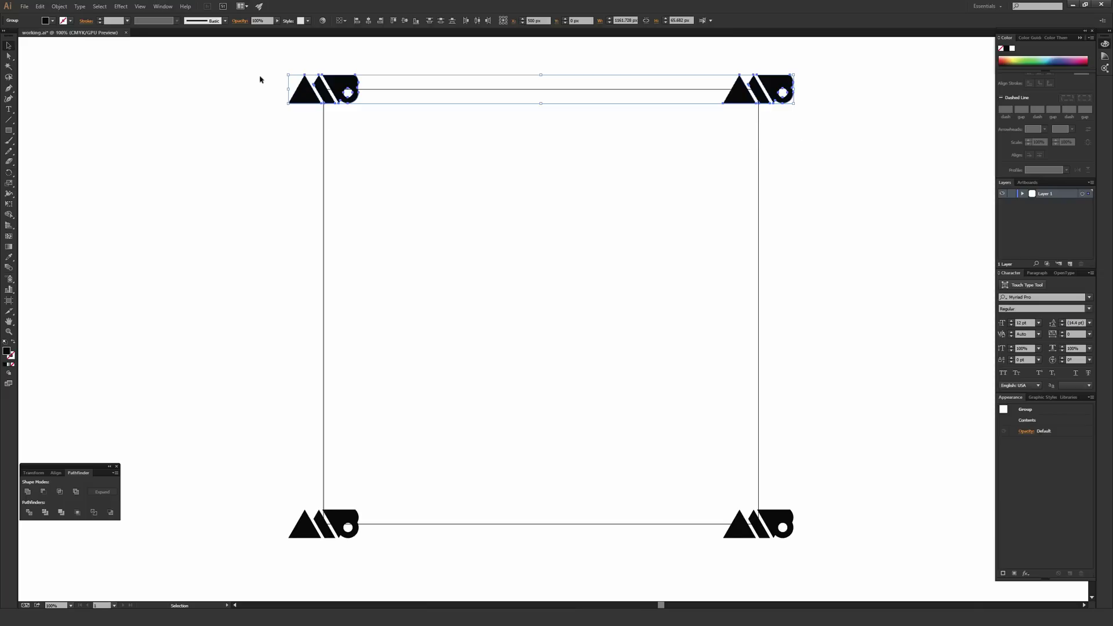
# Make the blend between the top corner logos, giving five logos along the top.
pyautogui.click(59, 6)
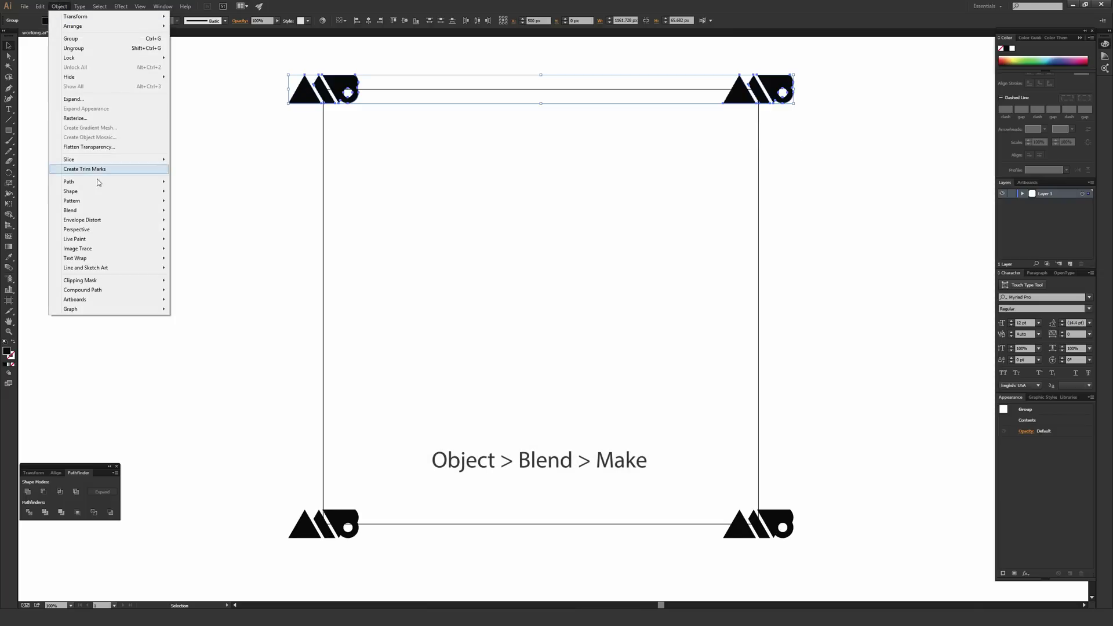
pyautogui.moveTo(104, 211)
pyautogui.click(203, 211)
pyautogui.click(204, 203)
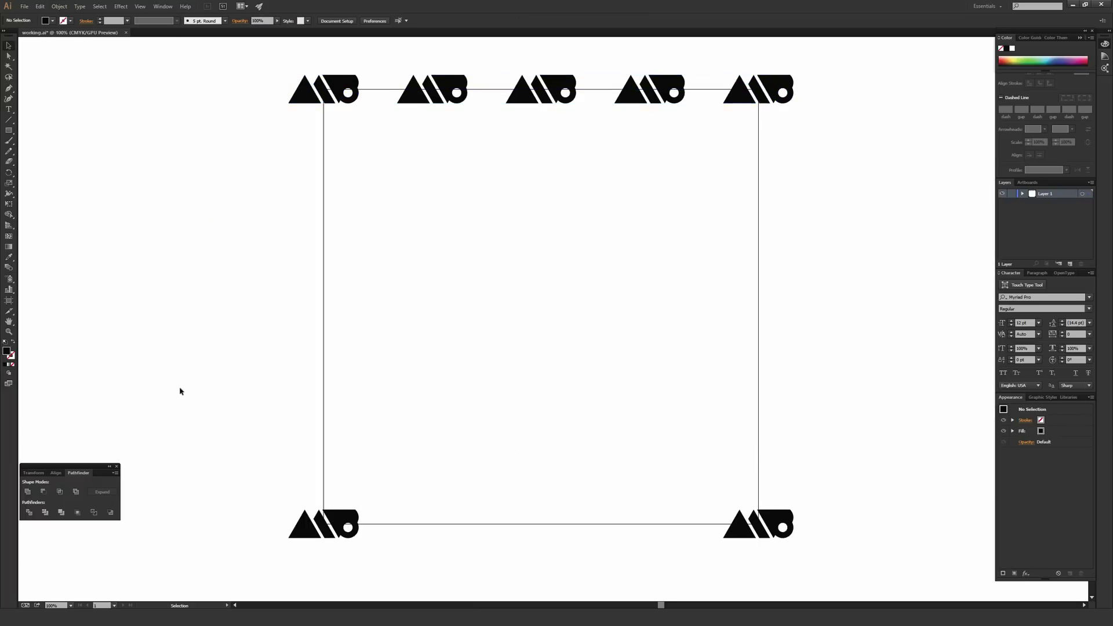
# Blend the two bottom logos to make five evenly spaced logos along the bottom edge.
pyautogui.moveTo(181, 386); pyautogui.dragTo(819, 551)
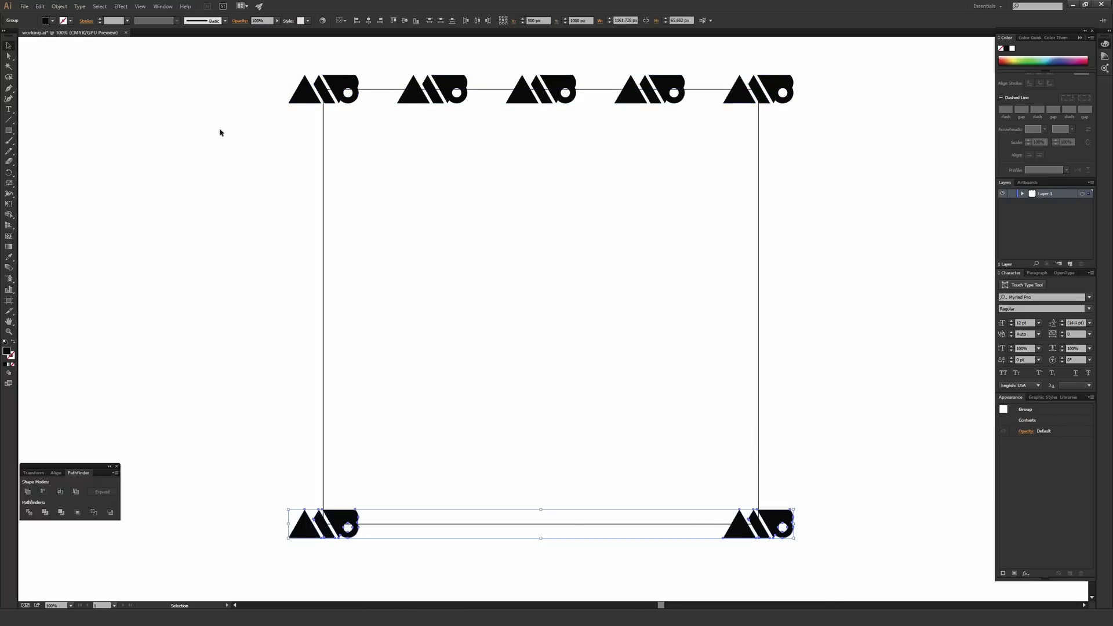
pyautogui.click(62, 7)
pyautogui.moveTo(104, 211)
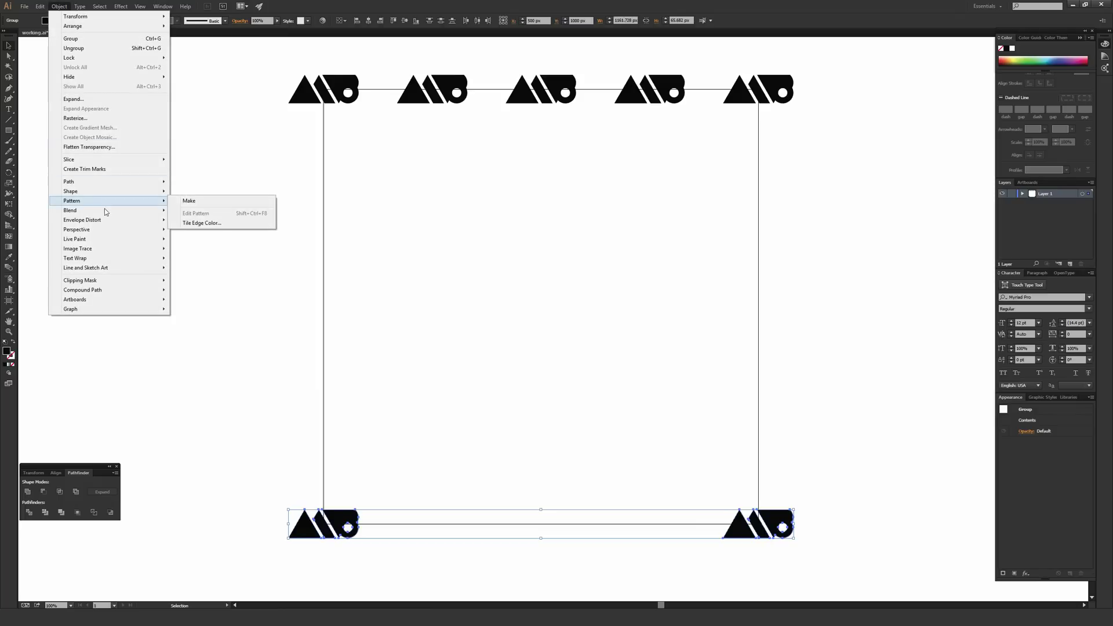
pyautogui.click(191, 211)
pyautogui.click(203, 255)
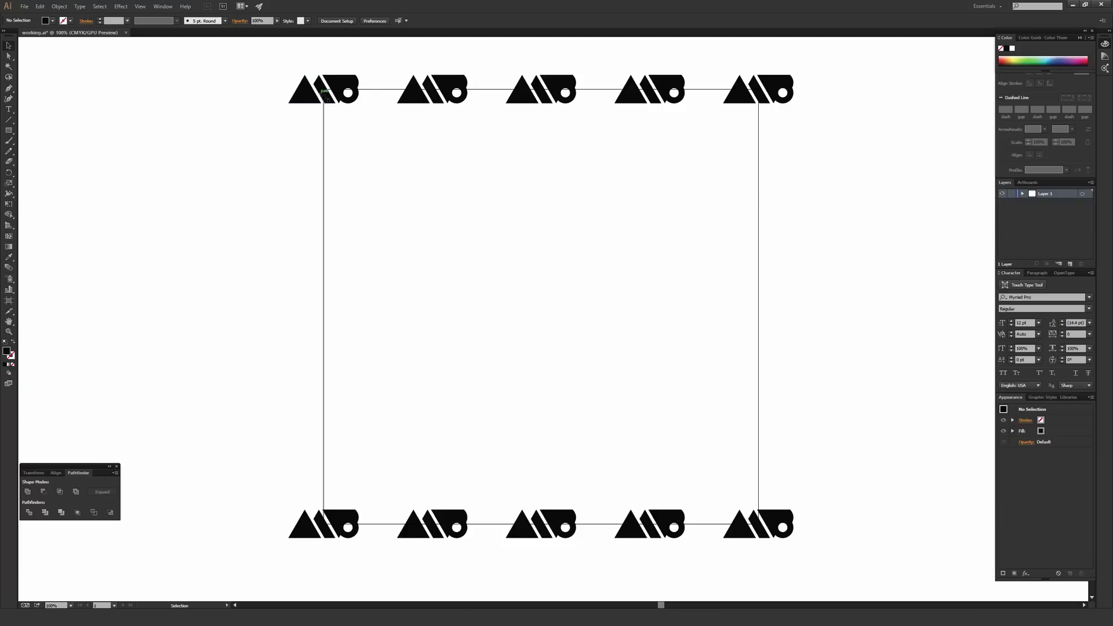
# Expand the top row blend into a plain group of shapes.
pyautogui.click(528, 96)
pyautogui.click(59, 7)
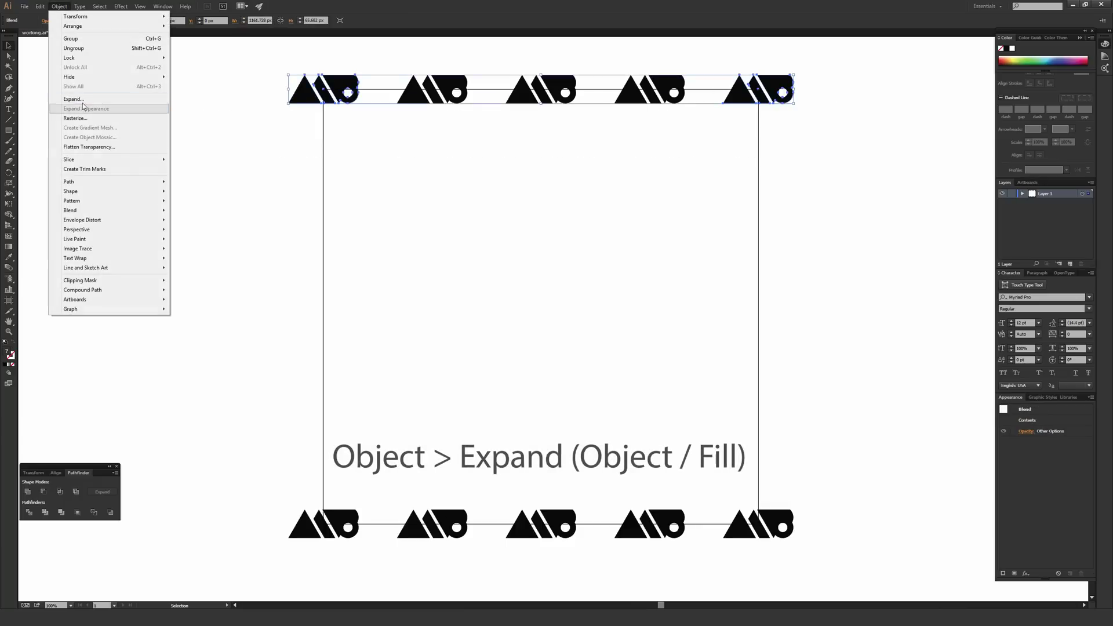
pyautogui.click(80, 99)
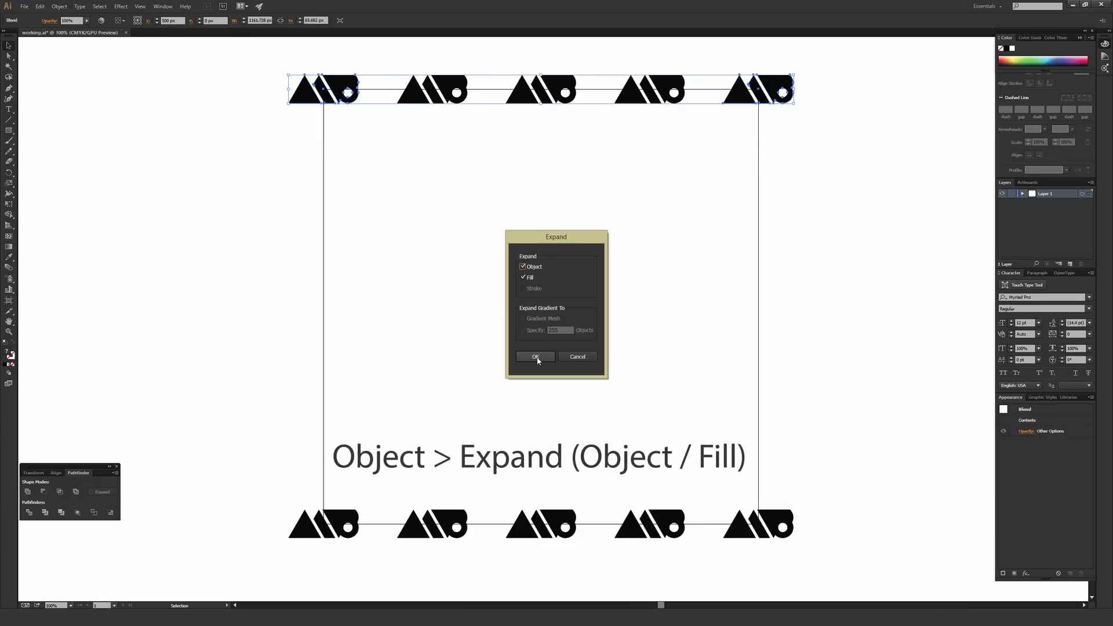
pyautogui.click(535, 358)
pyautogui.click(434, 237)
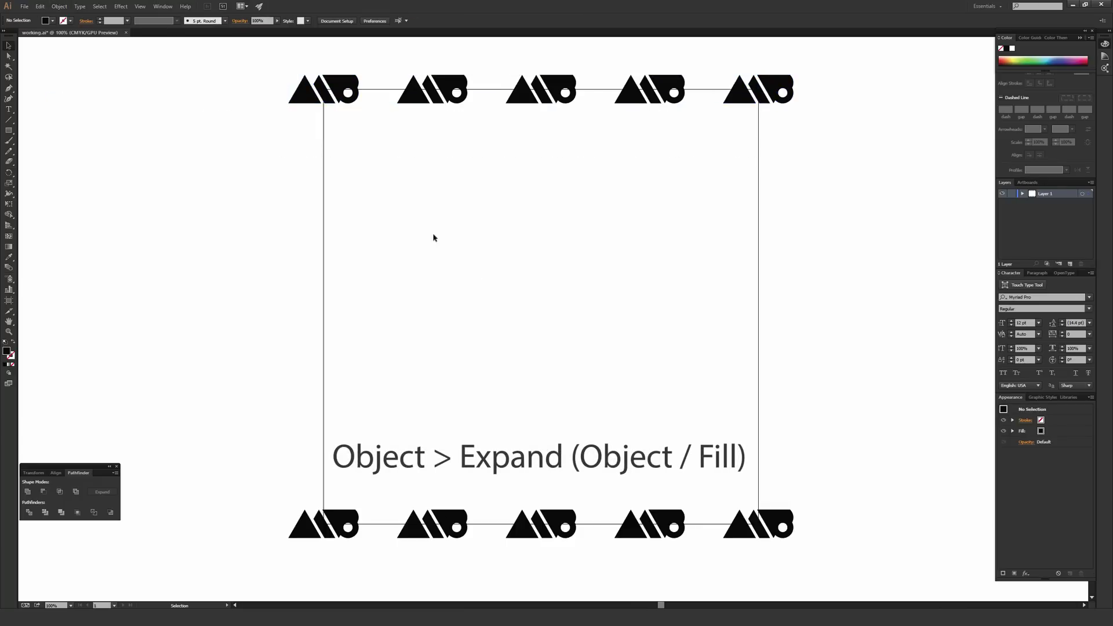
pyautogui.click(408, 98)
pyautogui.click(354, 382)
# Expand the bottom row blend, then marquee-select both rows.
pyautogui.click(755, 509)
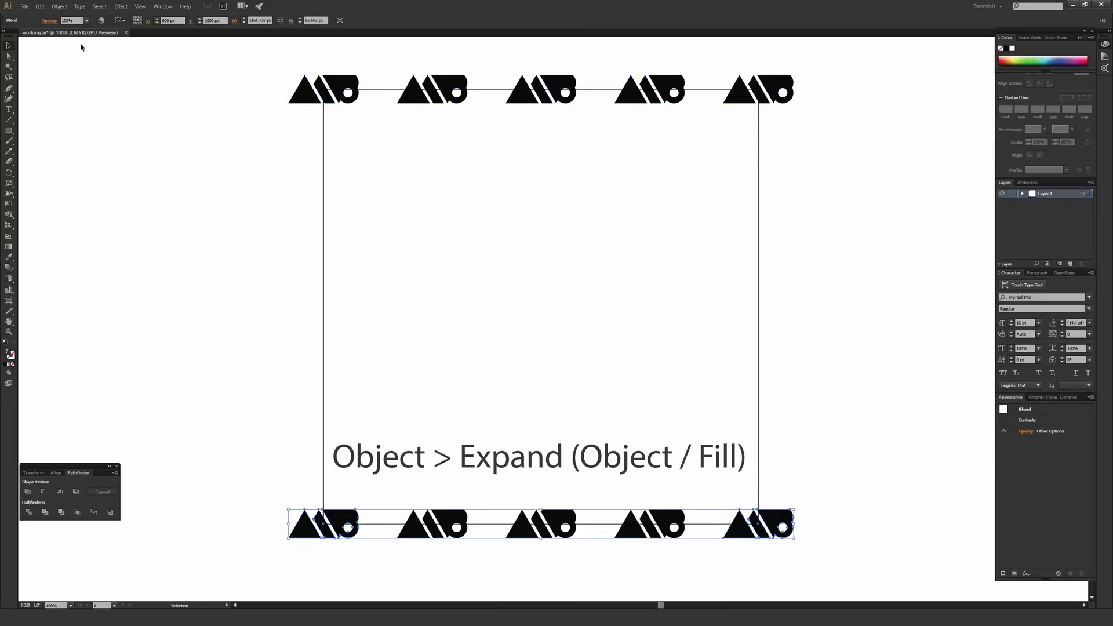
pyautogui.click(60, 7)
pyautogui.click(74, 99)
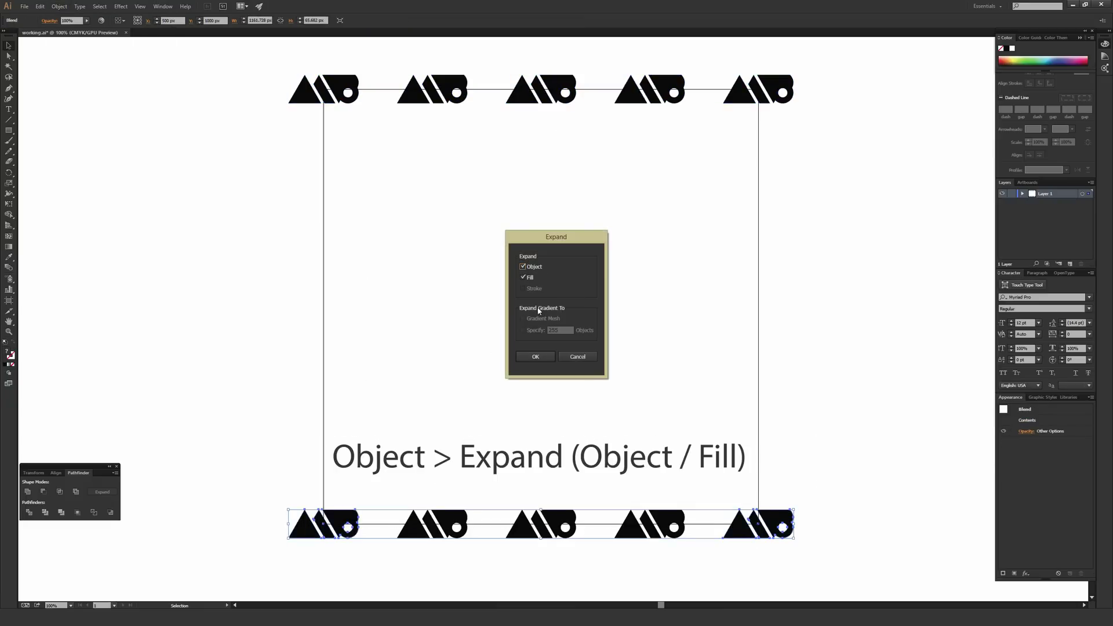
pyautogui.click(535, 357)
pyautogui.click(254, 110)
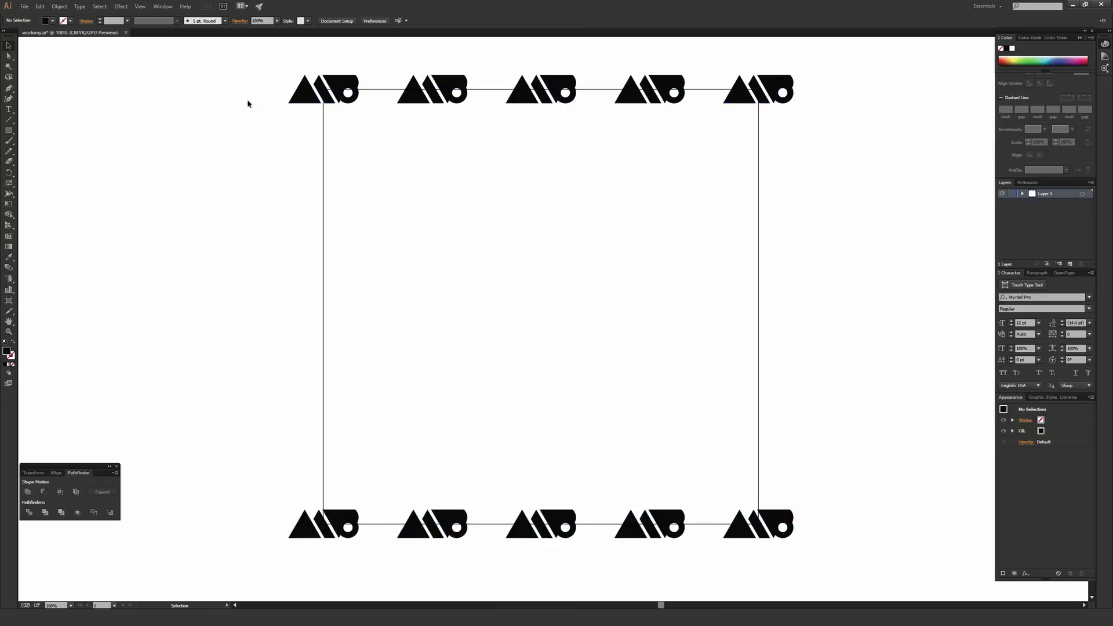
pyautogui.moveTo(221, 74); pyautogui.dragTo(823, 541)
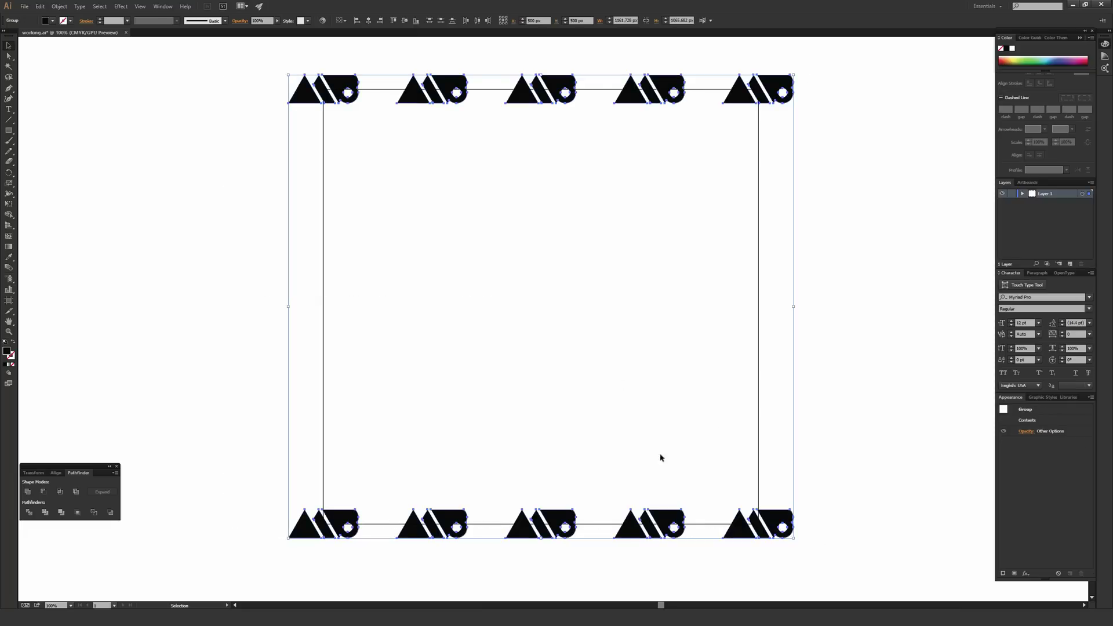
# Make a blend between the top and bottom logo rows and select it.
pyautogui.click(60, 6)
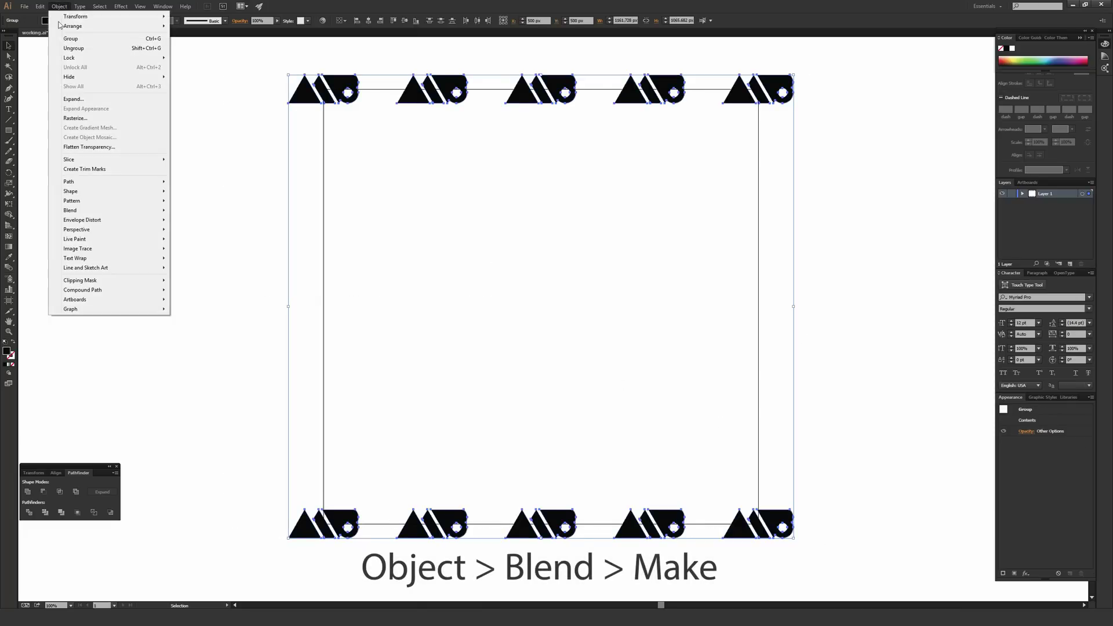
pyautogui.moveTo(96, 210)
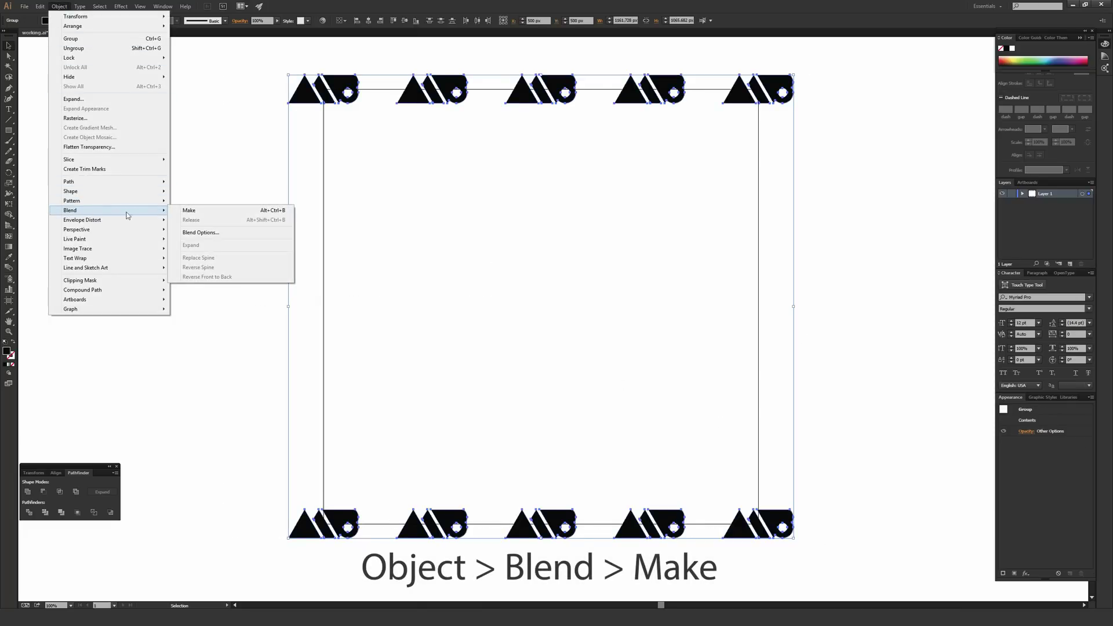
pyautogui.click(194, 212)
pyautogui.click(192, 204)
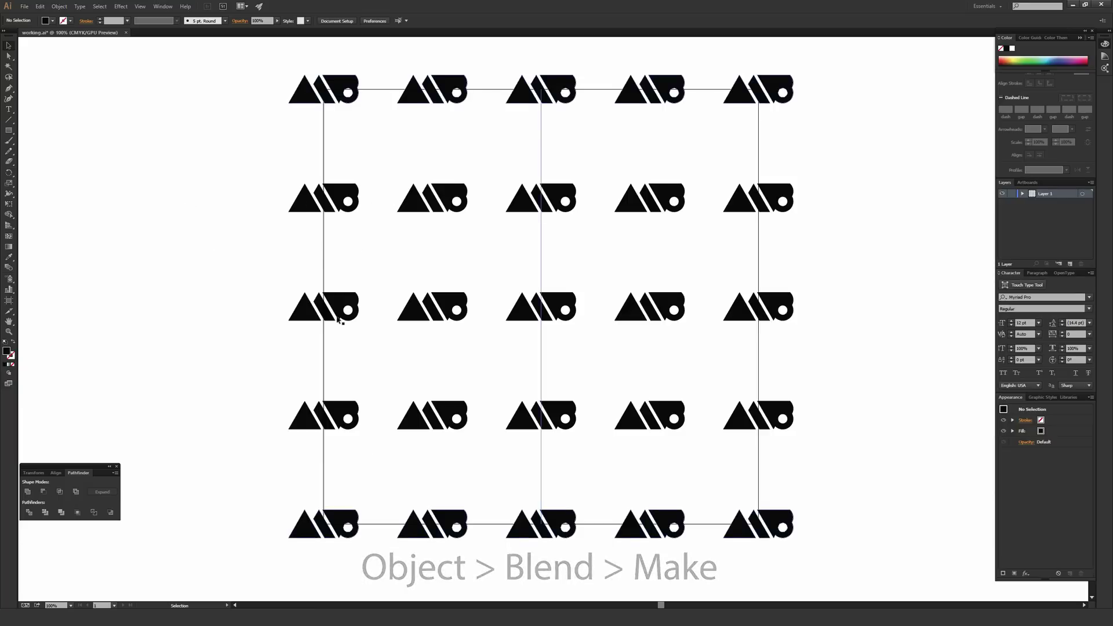
pyautogui.hotkey('ctrl', 'a')
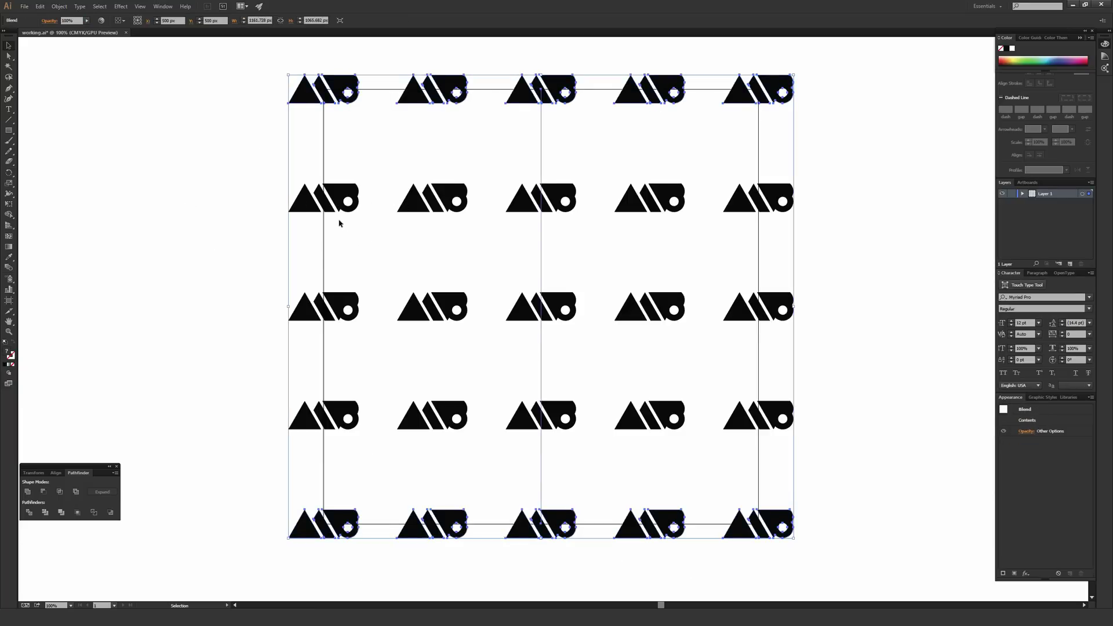
pyautogui.moveTo(220, 60); pyautogui.dragTo(792, 557)
# Set the rows blend to Specified Steps 4 for six evenly spaced rows.
pyautogui.click(59, 6)
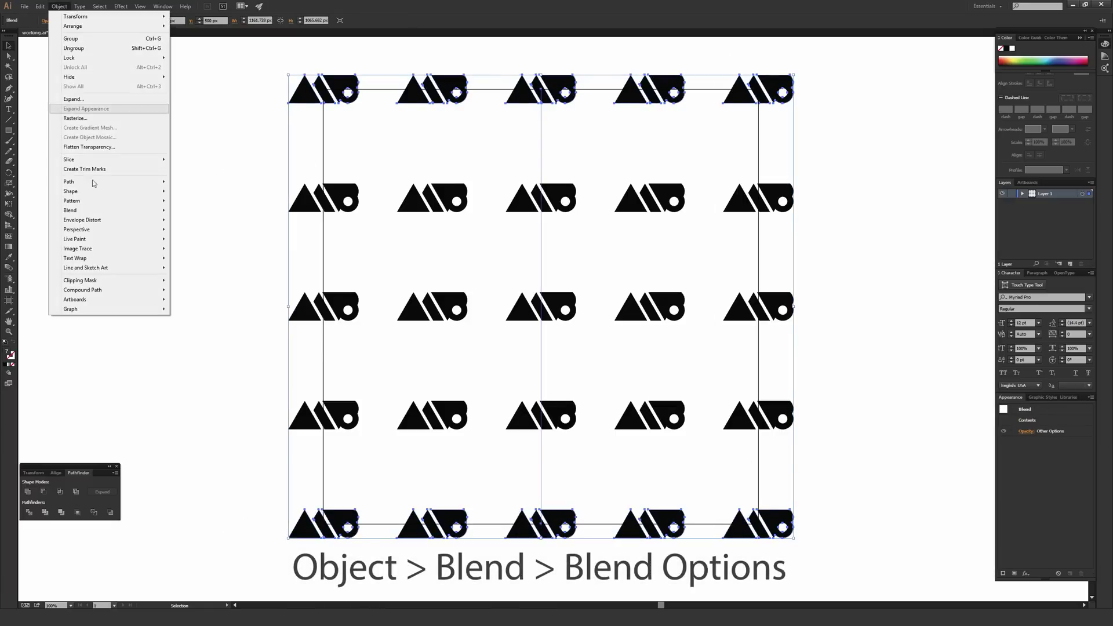
pyautogui.moveTo(115, 210)
pyautogui.click(200, 233)
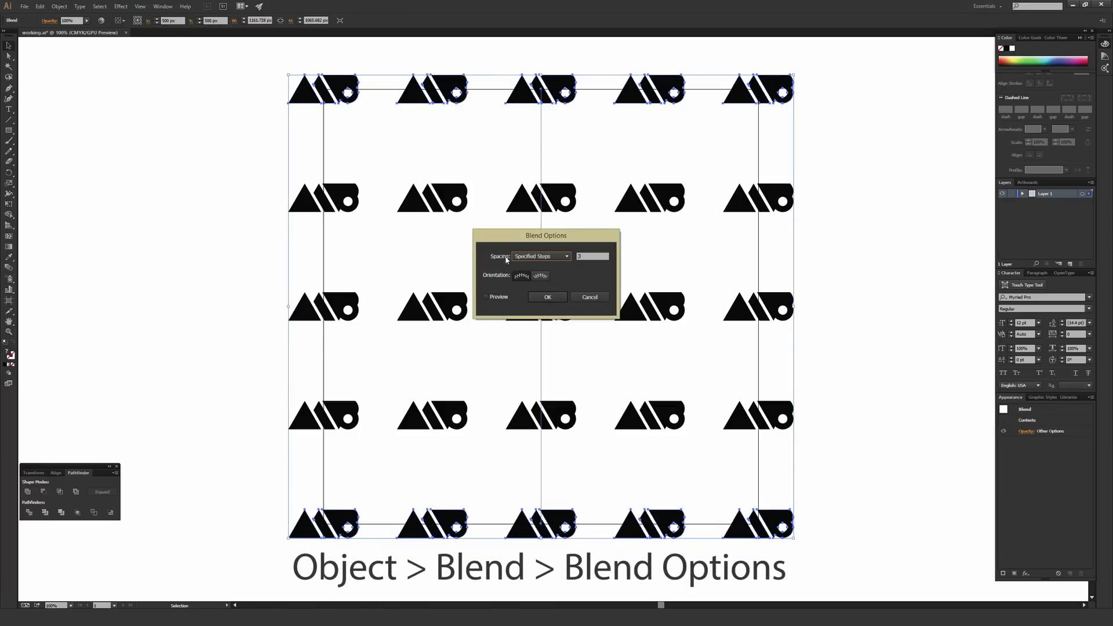
pyautogui.click(533, 299)
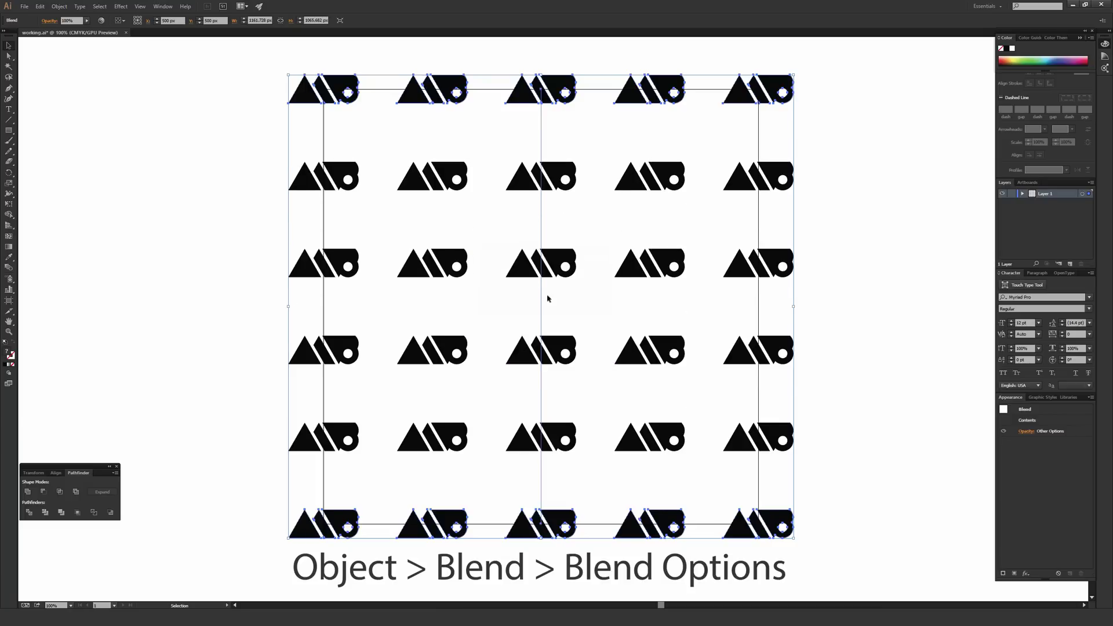
pyautogui.click(227, 194)
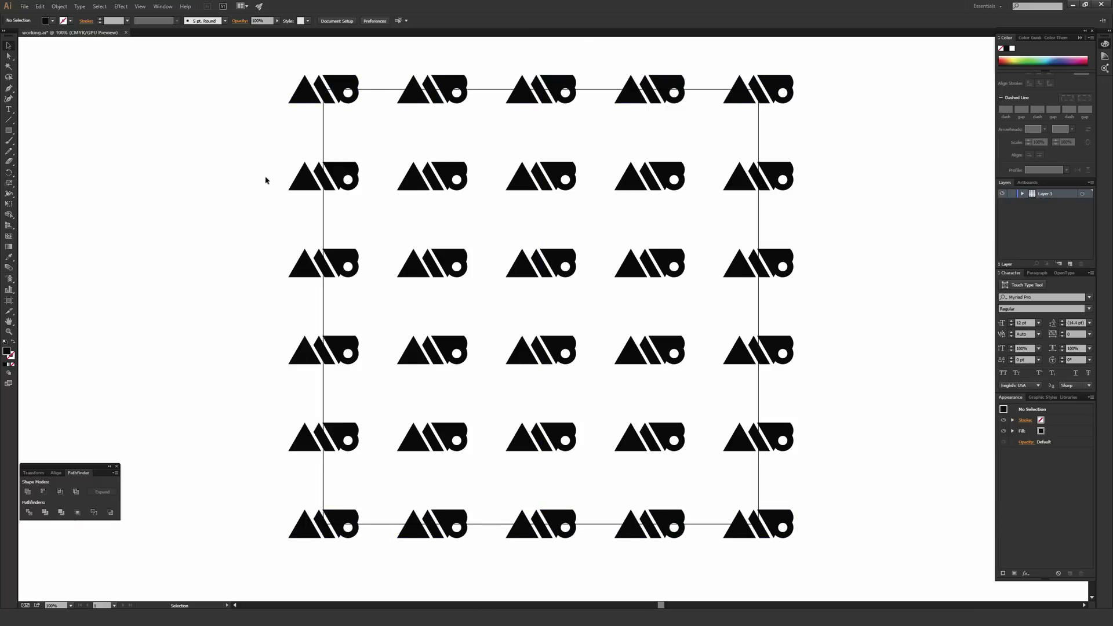
# Create a black 1000 × 1000 px square with the Rectangle tool.
pyautogui.press('m')
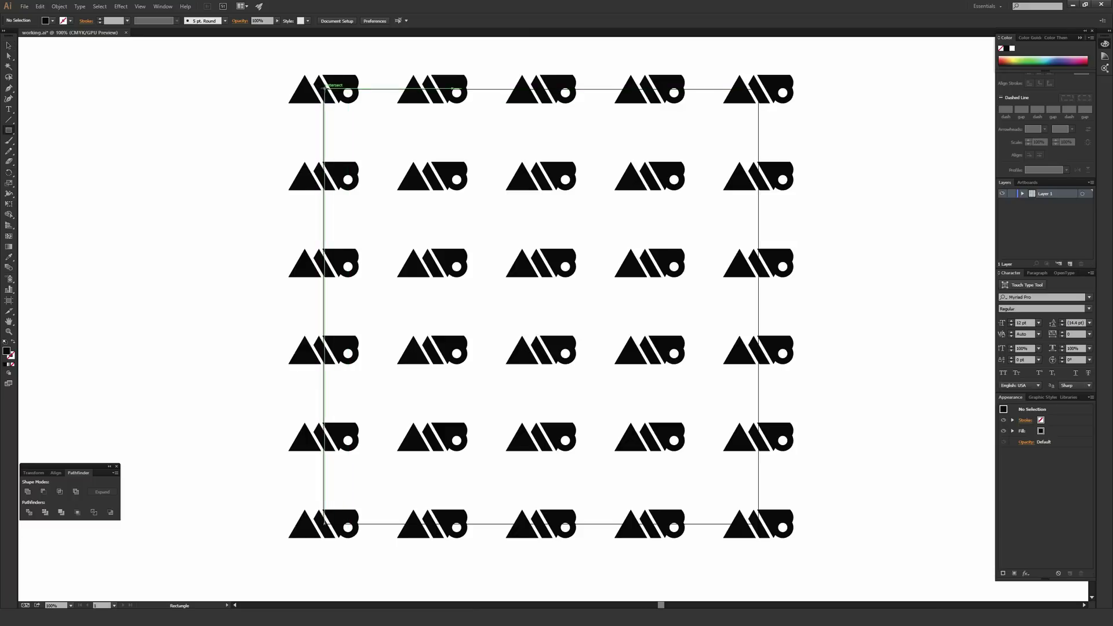
pyautogui.click(8, 131)
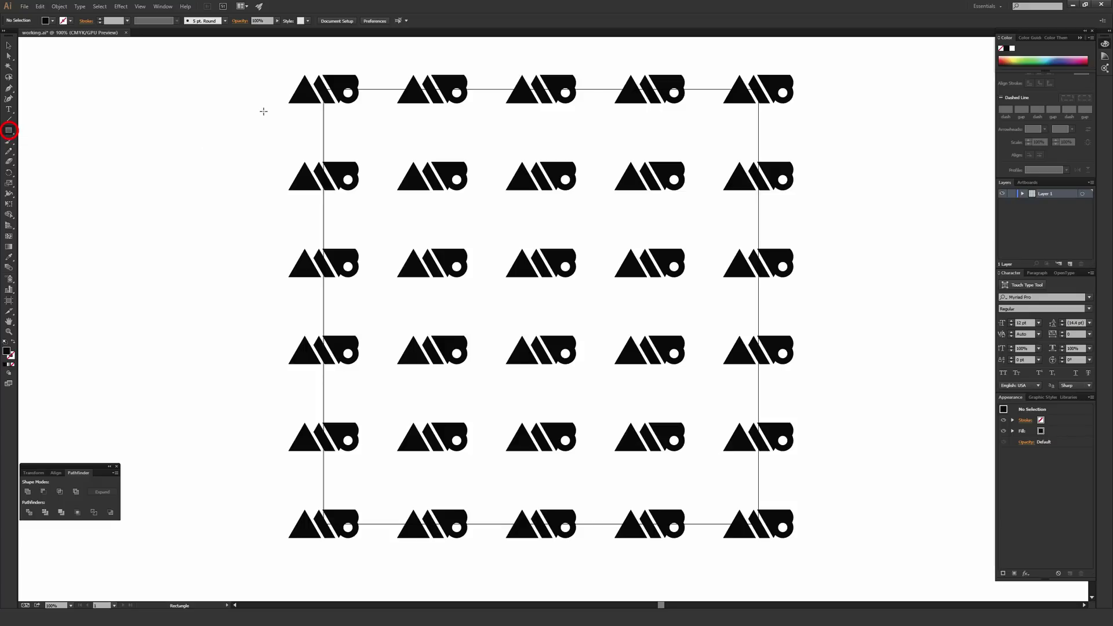
pyautogui.click(225, 129)
pyautogui.press('Tab')
pyautogui.click(535, 323)
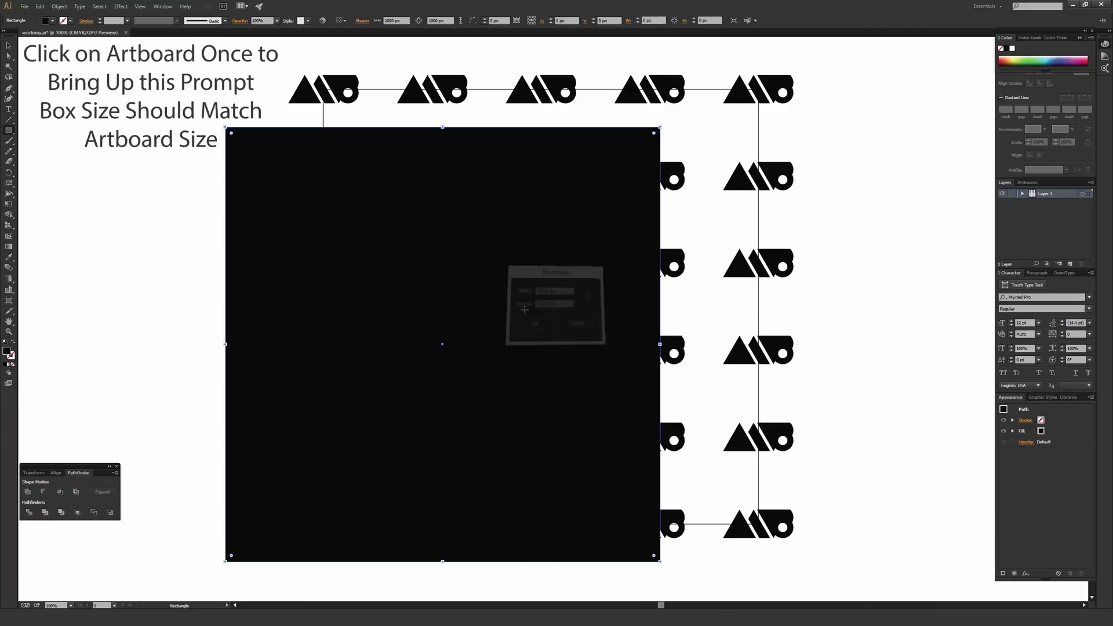
# Drag the black square so it aligns exactly with the artboard.
pyautogui.press('v')
pyautogui.scroll(1, 571, 233)
pyautogui.hscroll(-1, 571, 234)
pyautogui.moveTo(505, 216); pyautogui.dragTo(580, 160)
pyautogui.click(640, 84)
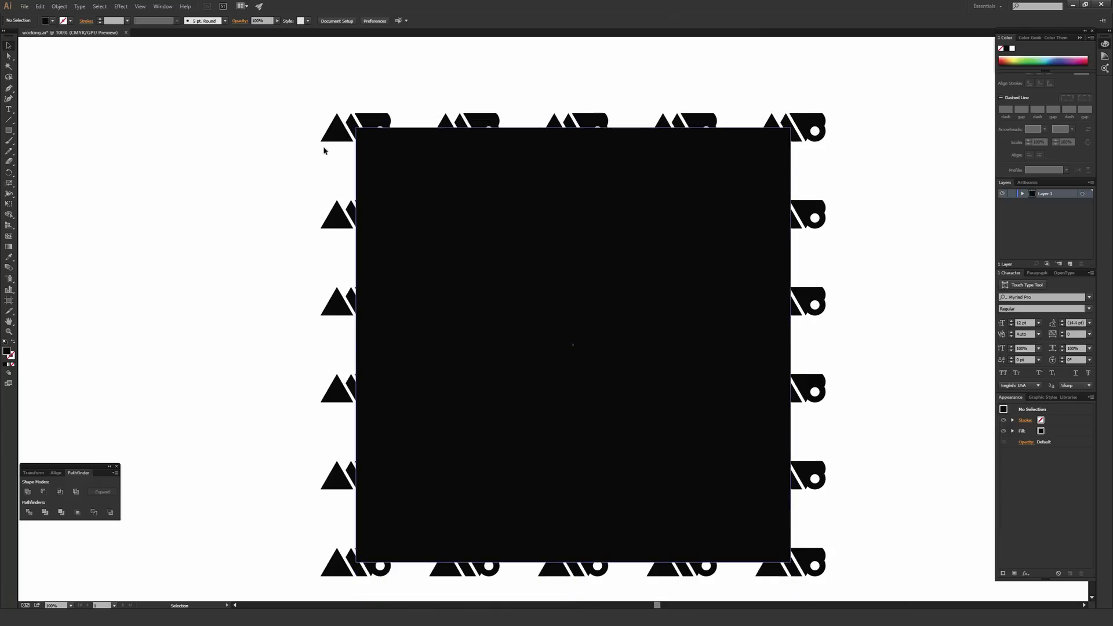
pyautogui.hscroll(2, 586, 381)
pyautogui.scroll(-1, 586, 381)
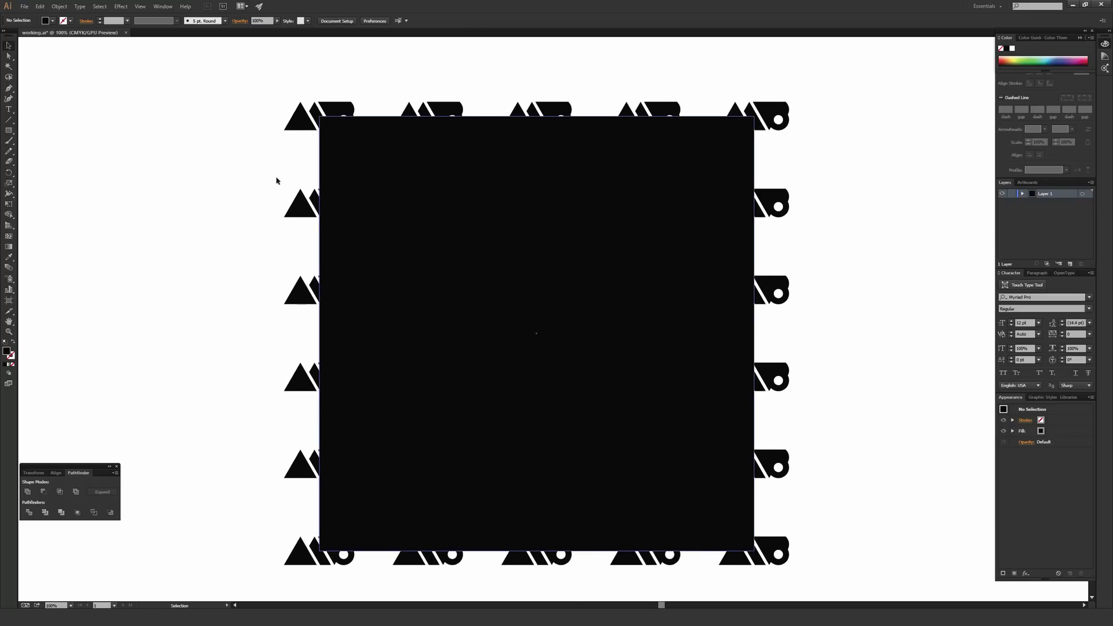
# Select the black square with all logo rows and apply Make Clipping Mask.
pyautogui.moveTo(212, 70); pyautogui.dragTo(854, 587)
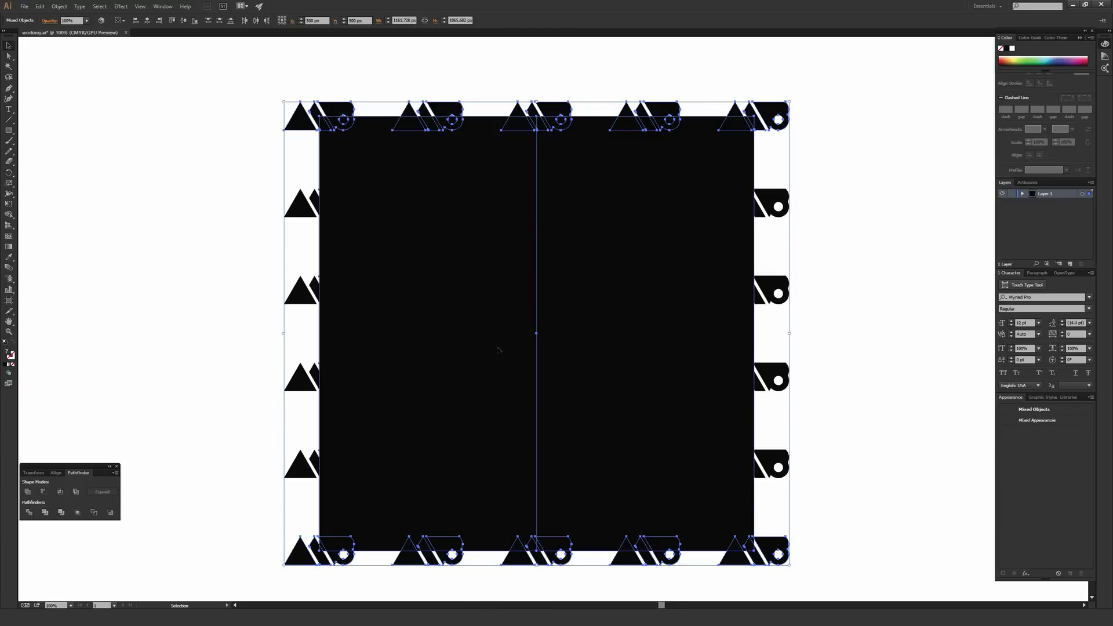
pyautogui.rightClick(453, 248)
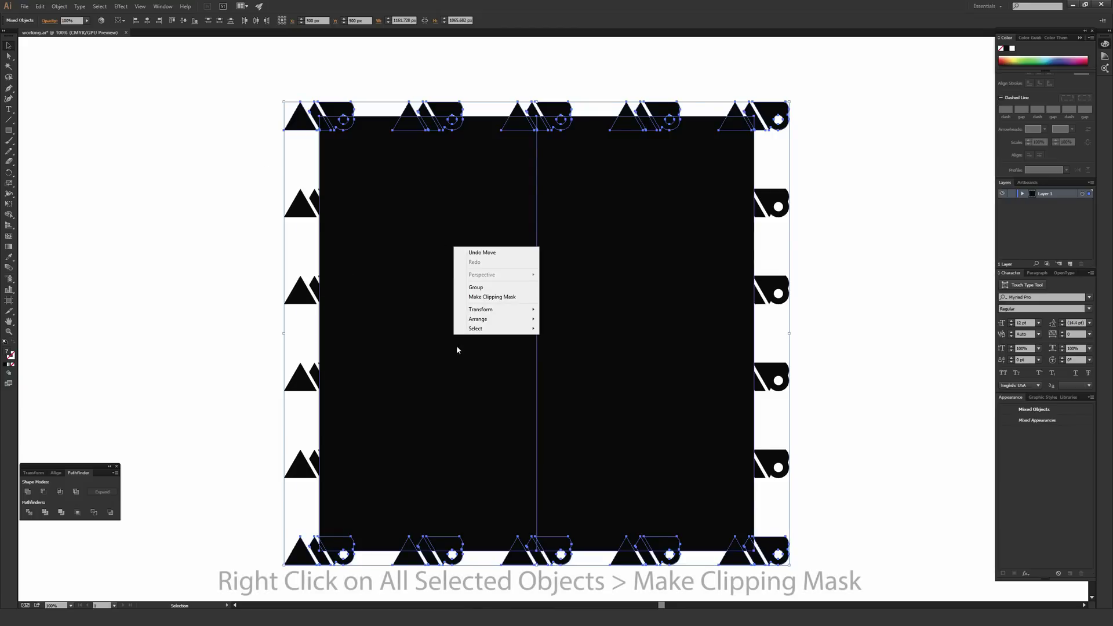
pyautogui.click(503, 299)
pyautogui.click(305, 209)
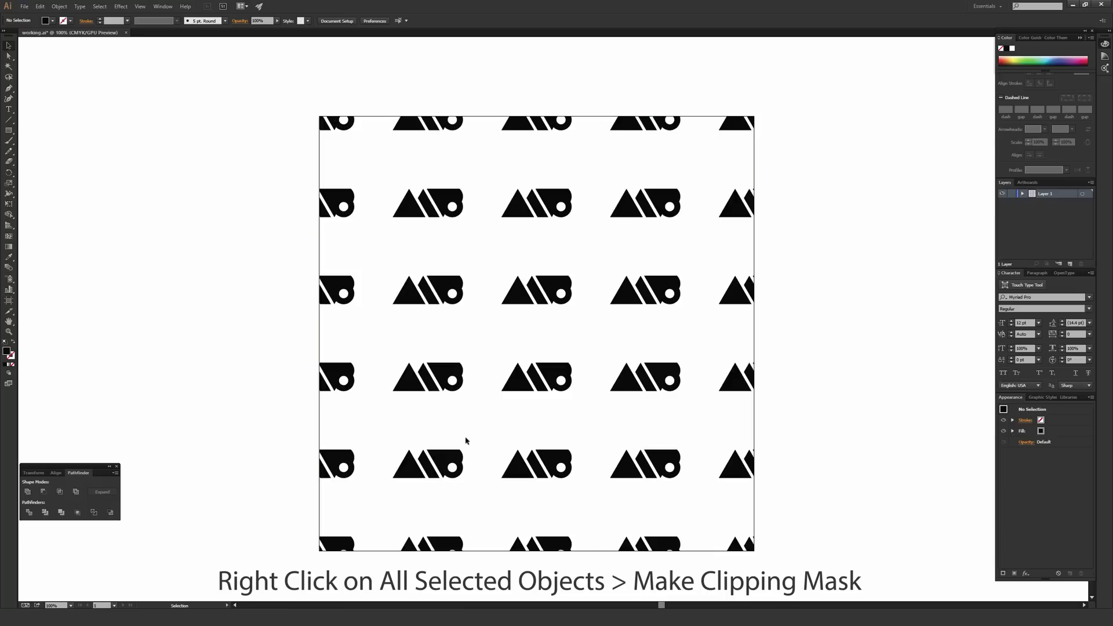
# Duplicate the clipped pattern tile 1000 px to the right.
pyautogui.hotkey('ctrl', '-')
pyautogui.hotkey('ctrl', '-')
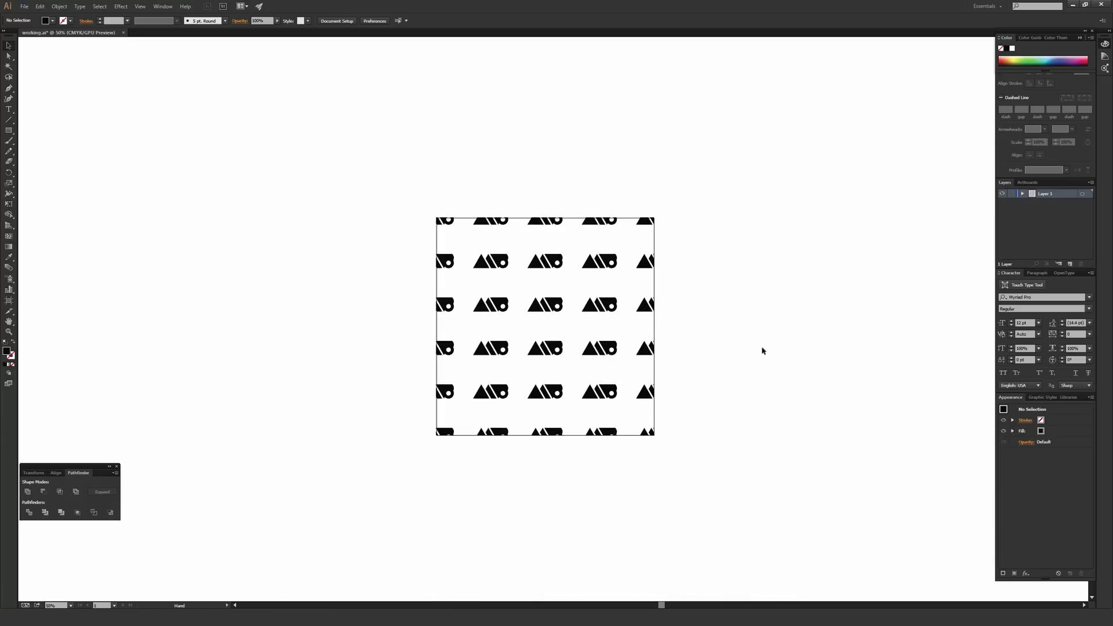
pyautogui.moveTo(777, 308); pyautogui.dragTo(512, 259)
pyautogui.click(273, 255)
pyautogui.moveTo(273, 255); pyautogui.dragTo(635, 286)
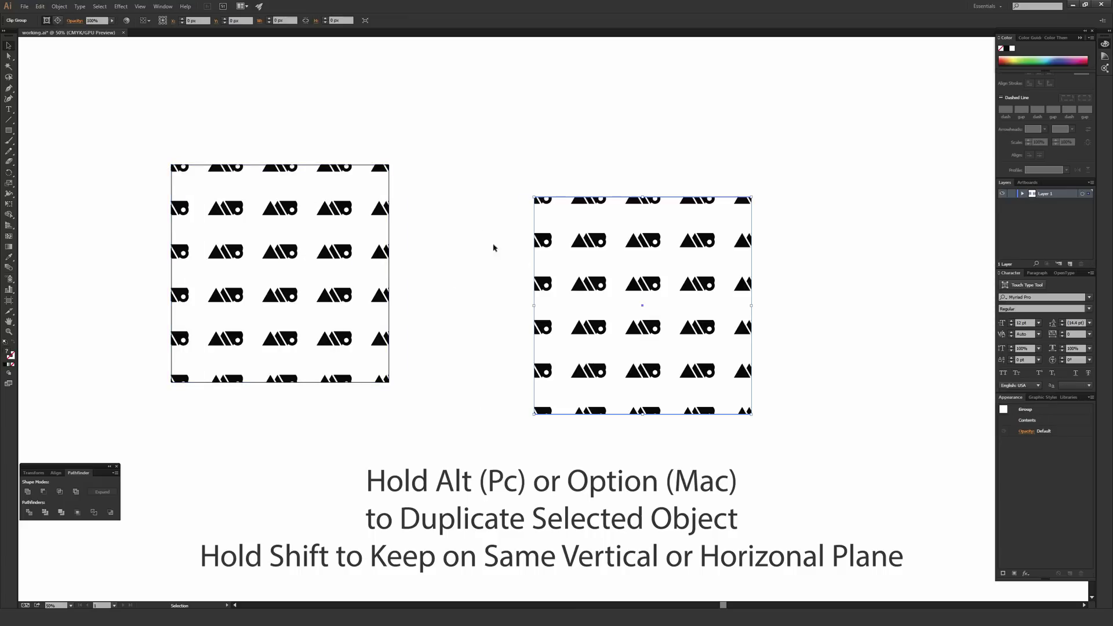
pyautogui.click(494, 221)
pyautogui.hscroll(5, 388, 226)
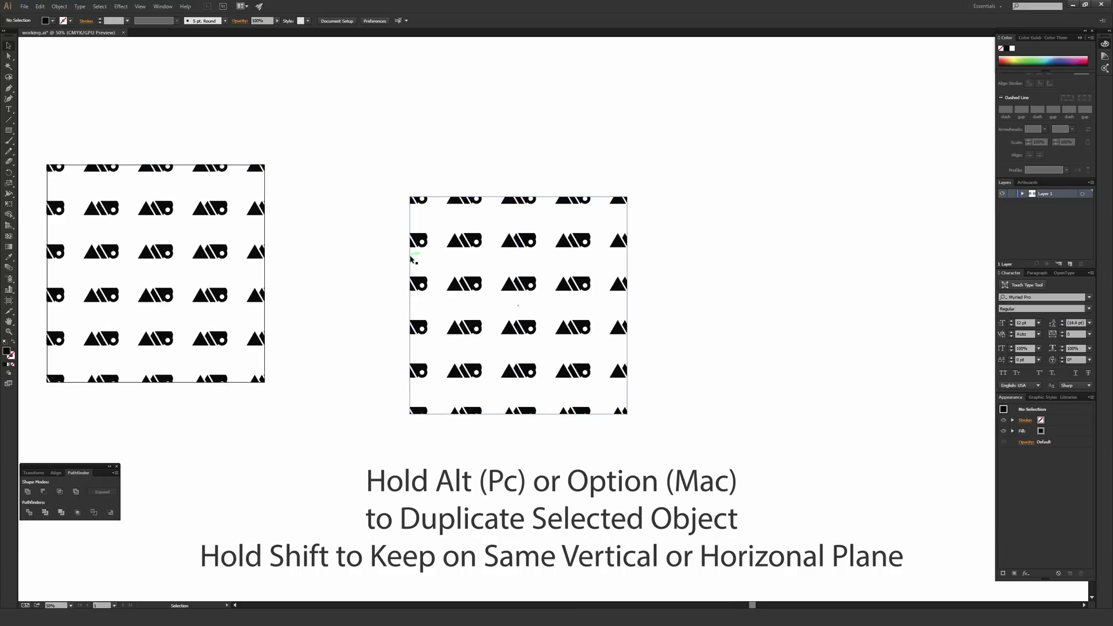
pyautogui.moveTo(414, 259); pyautogui.dragTo(631, 282)
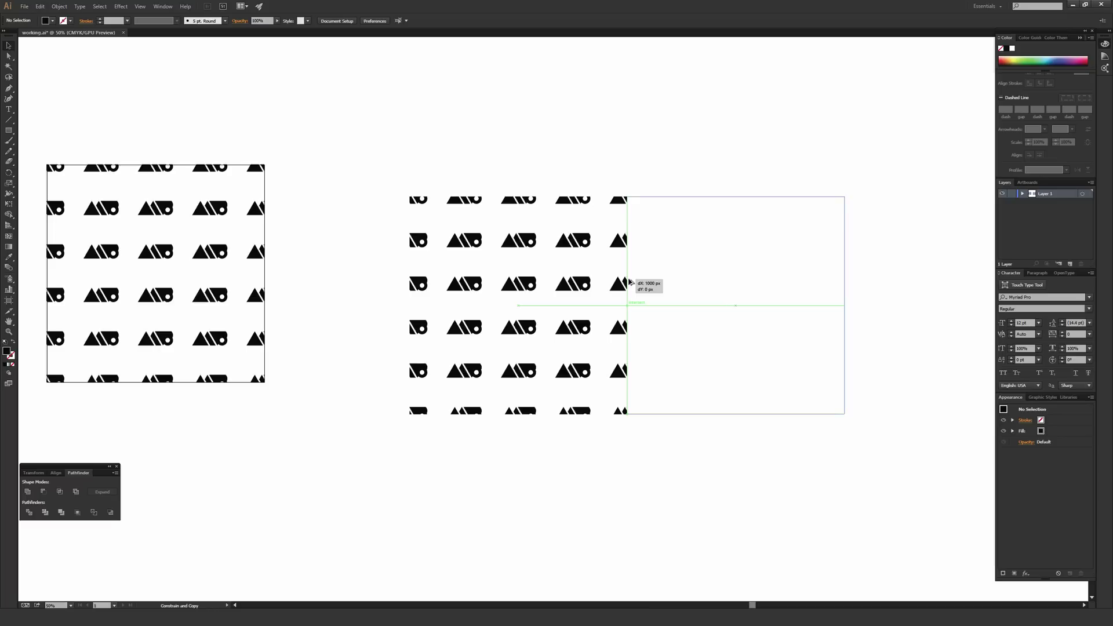
pyautogui.moveTo(630, 282); pyautogui.dragTo(630, 283)
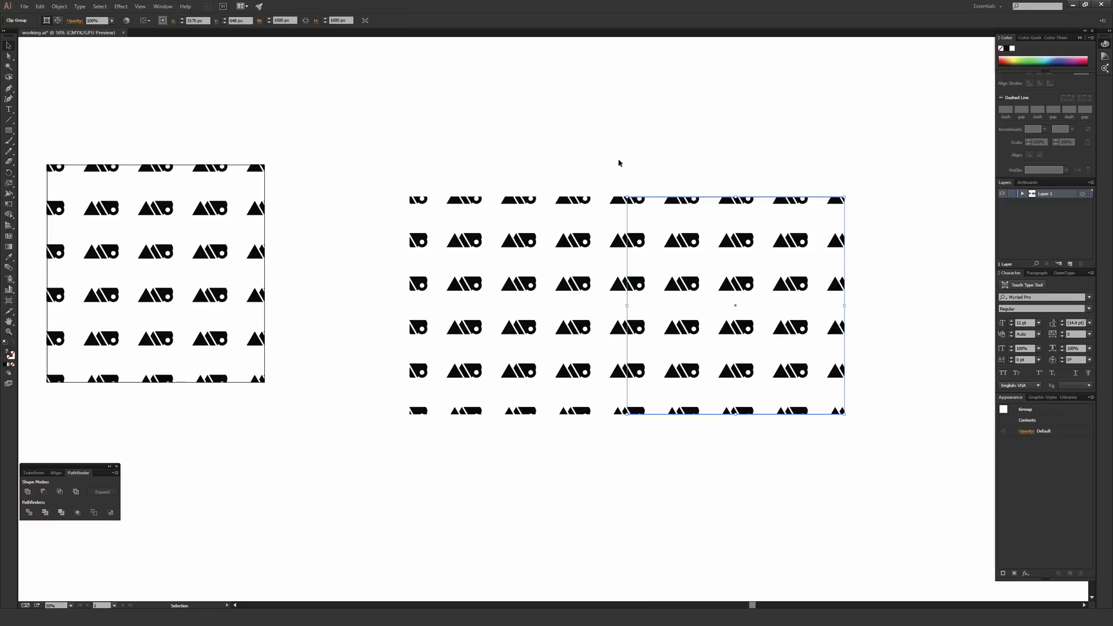
# Zoom in and marquee-select both pattern tiles together.
pyautogui.moveTo(593, 172); pyautogui.dragTo(539, 240)
pyautogui.hotkey('ctrl', '+')
pyautogui.moveTo(276, 137); pyautogui.dragTo(582, 217)
# Drop copies of both tiles onto the upper artboard, then recenter the original pattern artboard with the Rectangle Tool.
pyautogui.hotkey('ctrl', 'shift', 'a')
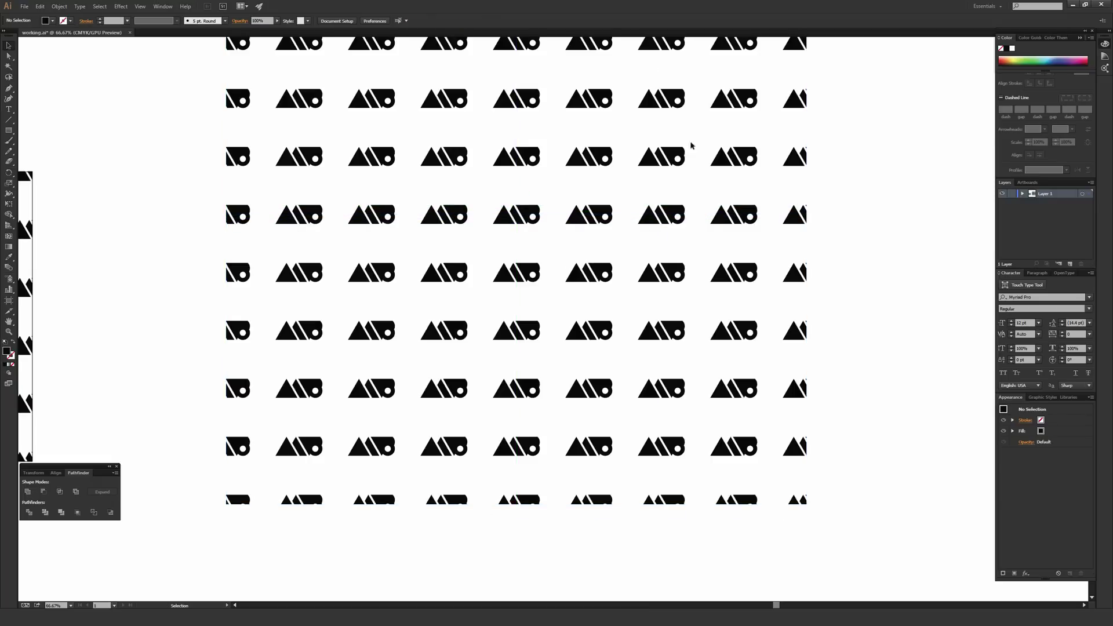
pyautogui.scroll(-1, 554, 318)
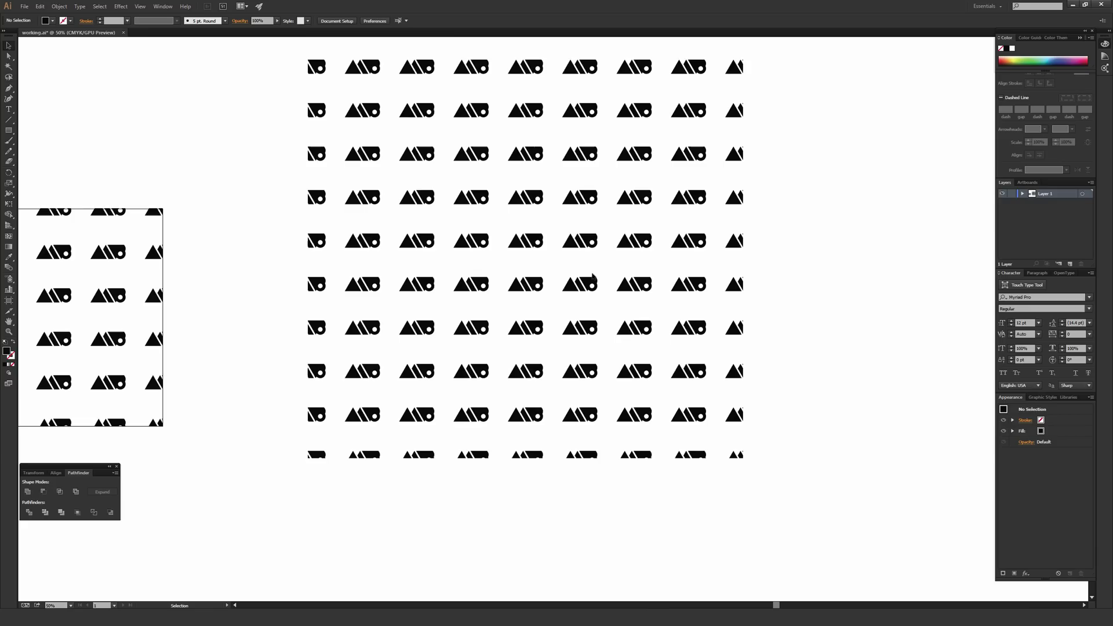
pyautogui.scroll(2, 555, 176)
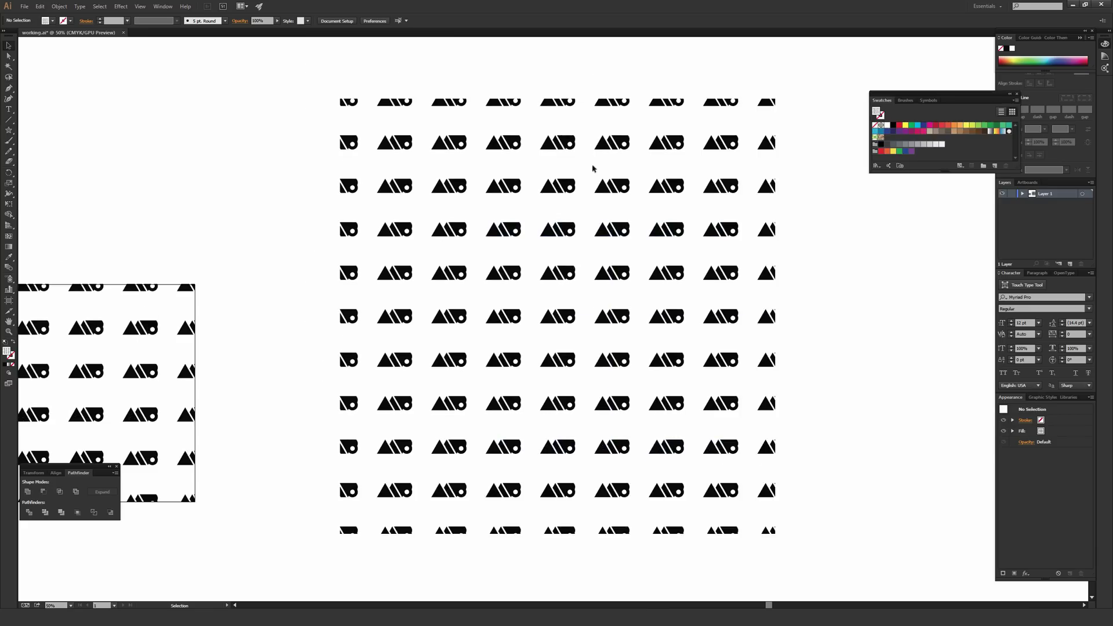
pyautogui.moveTo(256, 279); pyautogui.dragTo(574, 242)
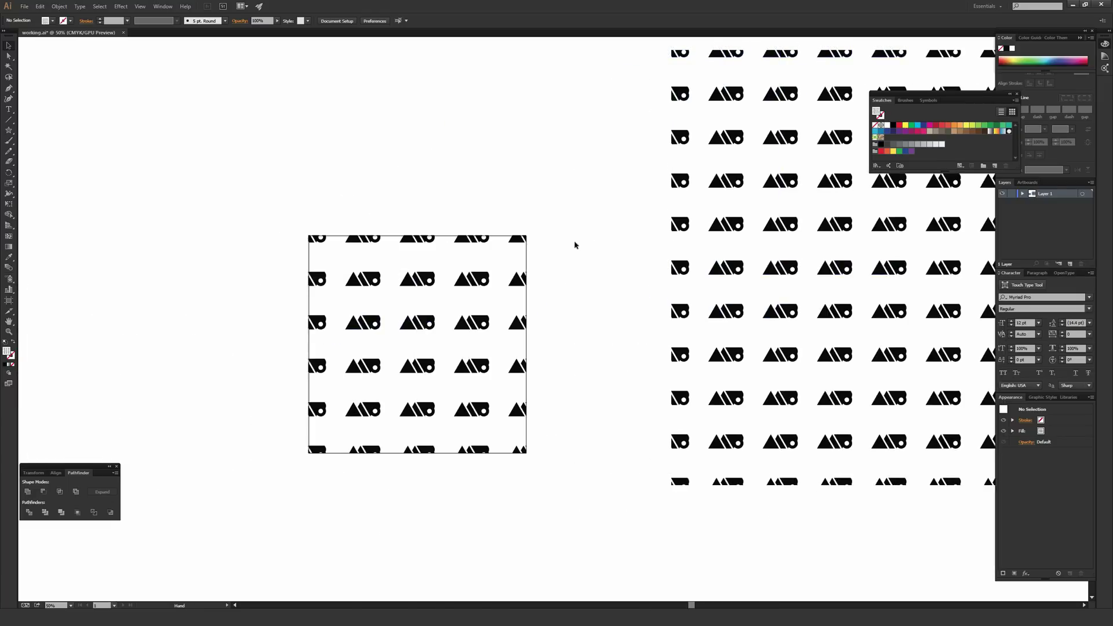
pyautogui.hotkey('ctrl', '=')
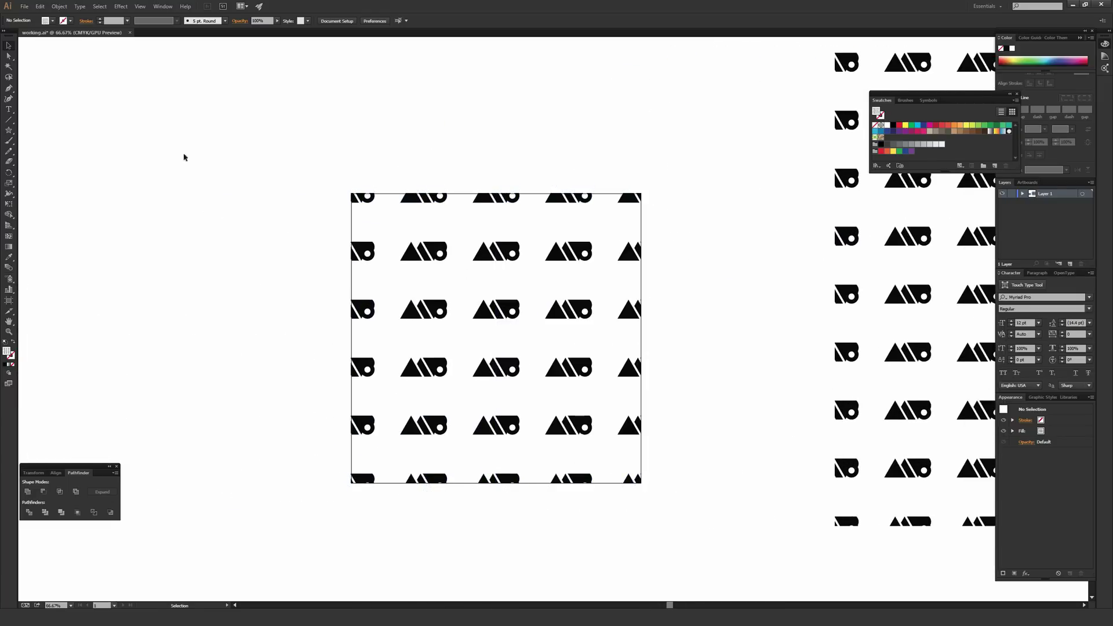
pyautogui.click(12, 134)
pyautogui.moveTo(13, 133); pyautogui.dragTo(46, 130)
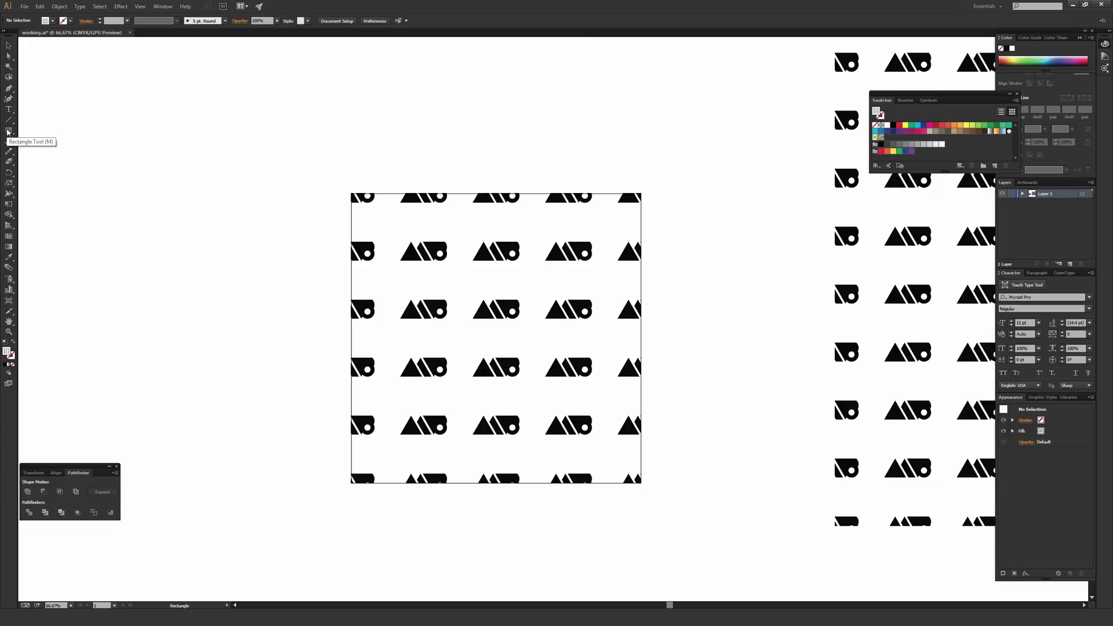
# Reset the fill to black and draw a square roughly covering the artboard.
pyautogui.hotkey('ctrl', 'z')
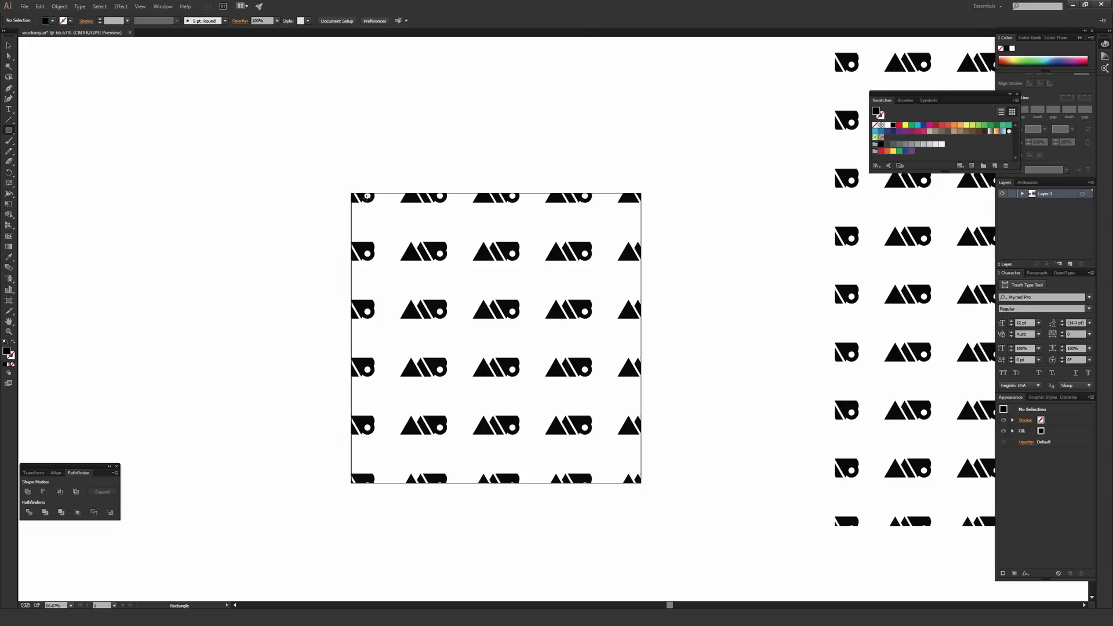
pyautogui.hotkey('ctrl', '=')
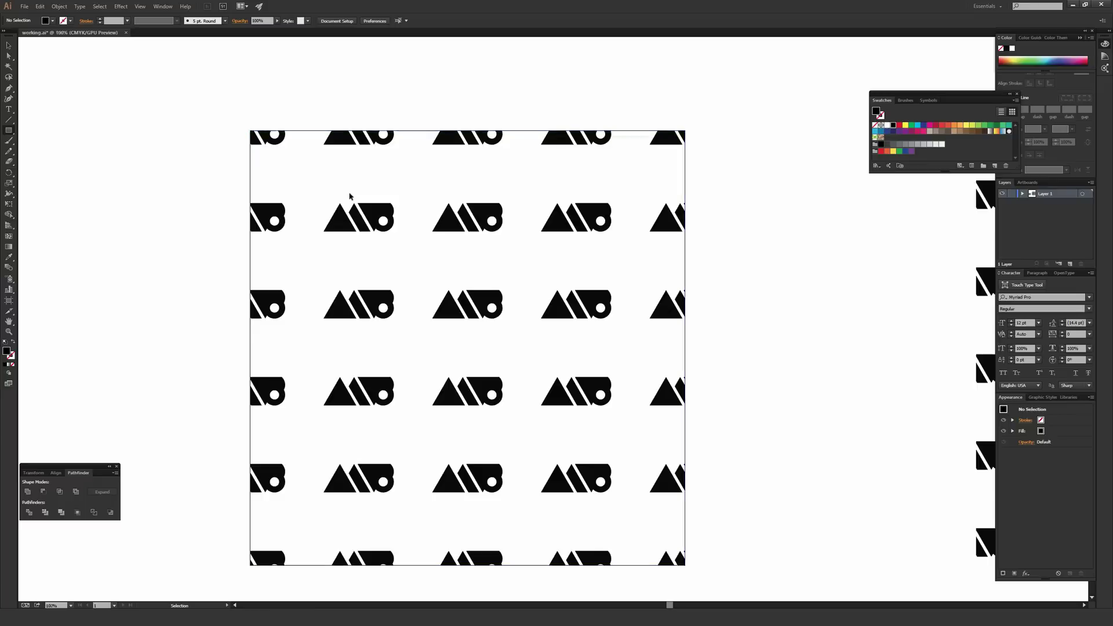
pyautogui.hotkey('ctrl', '1')
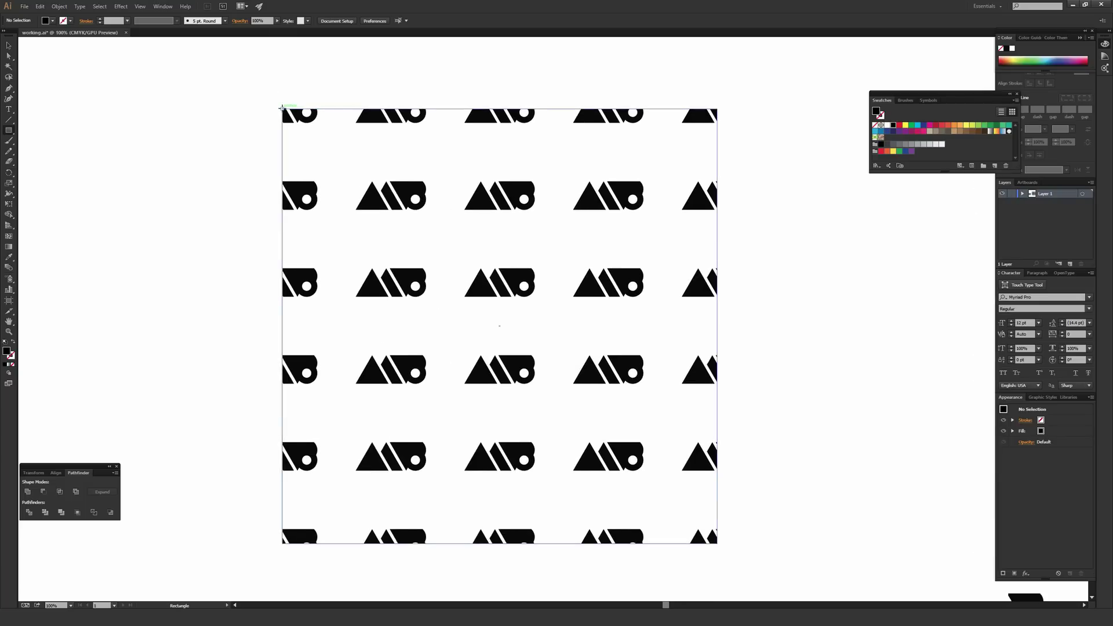
pyautogui.moveTo(283, 109)
pyautogui.mouseDown()
pyautogui.moveTo(514, 360)
pyautogui.moveTo(651, 538)
pyautogui.moveTo(717, 543)
pyautogui.mouseUp()
pyautogui.press('v')
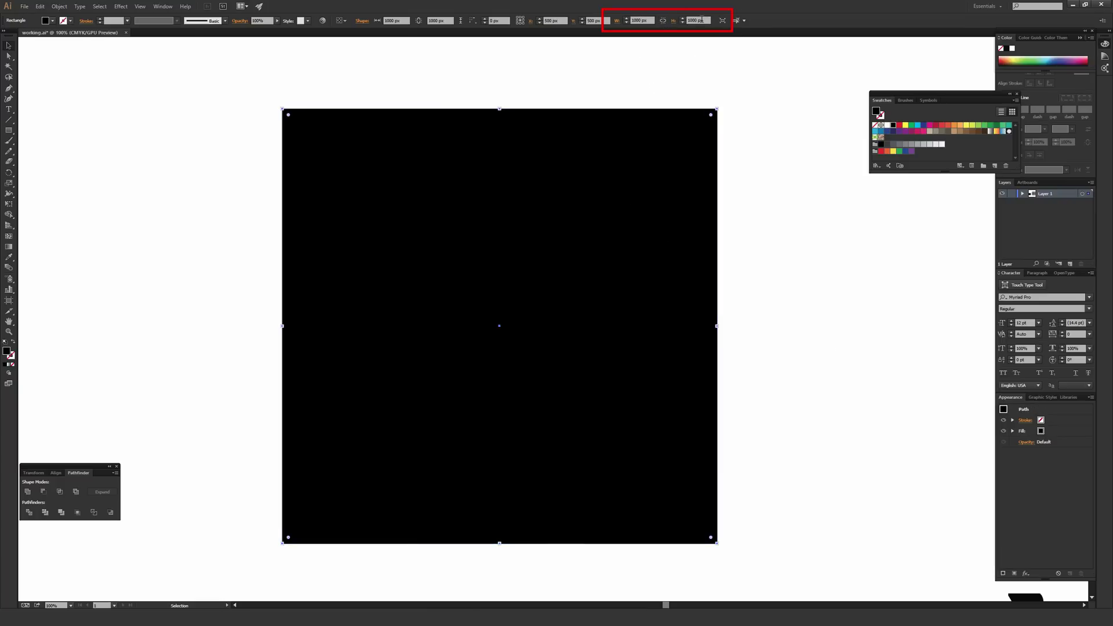
# Create an exact 1000 × 1000 px black square with the Rectangle tool.
pyautogui.click(9, 131)
pyautogui.click(84, 134)
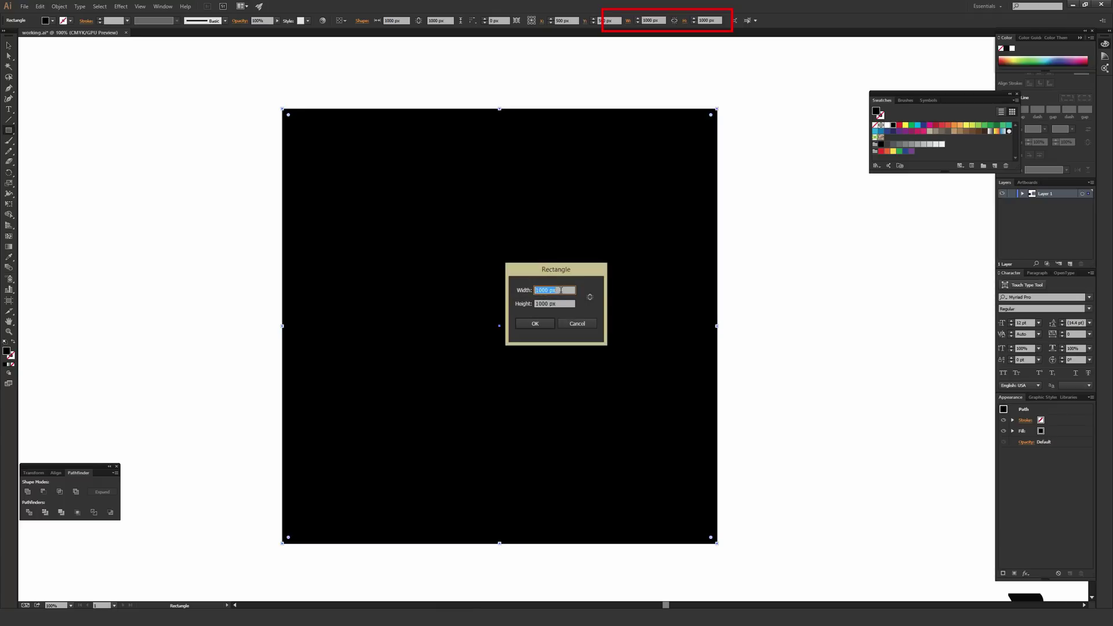
pyautogui.click(534, 323)
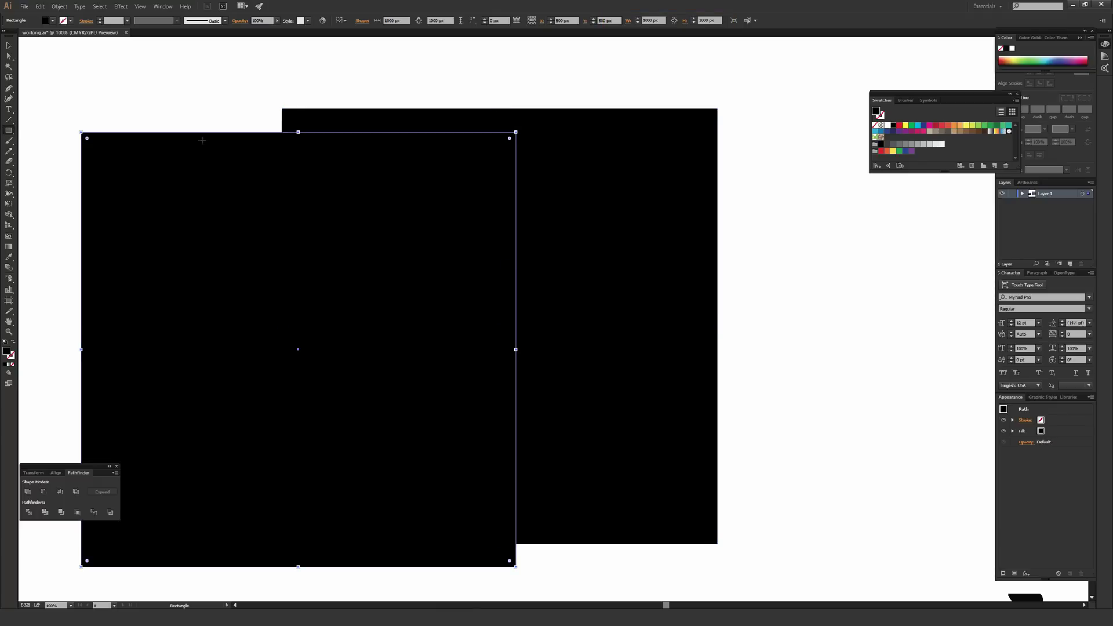
pyautogui.click(9, 44)
# Align the new square over the artboard and fill it bright orange.
pyautogui.moveTo(176, 209); pyautogui.dragTo(377, 185)
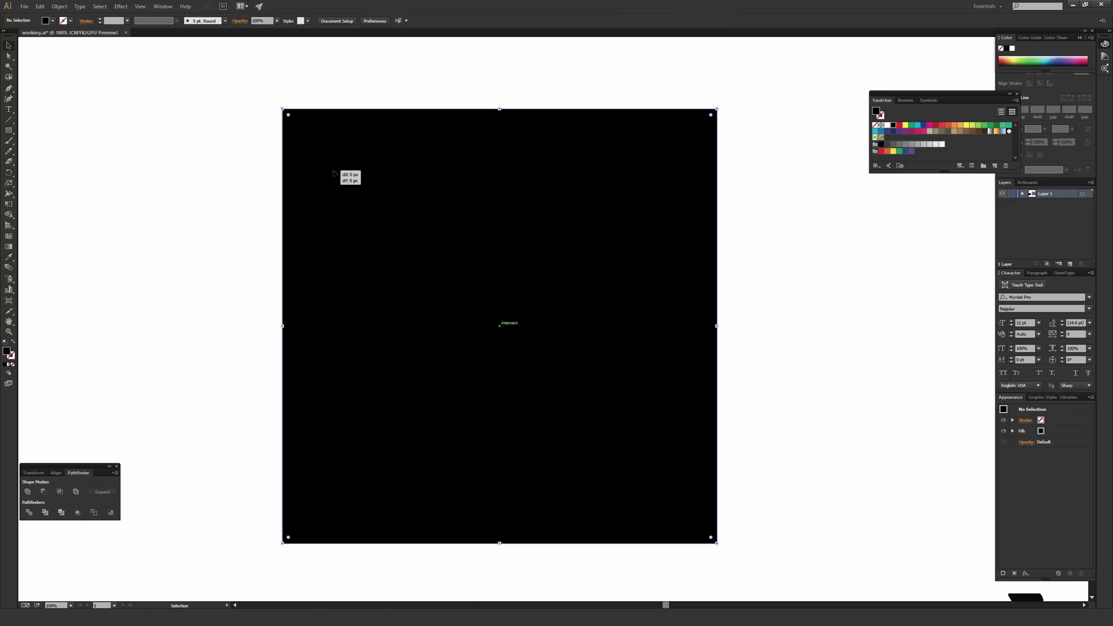
pyautogui.doubleClick(7, 351)
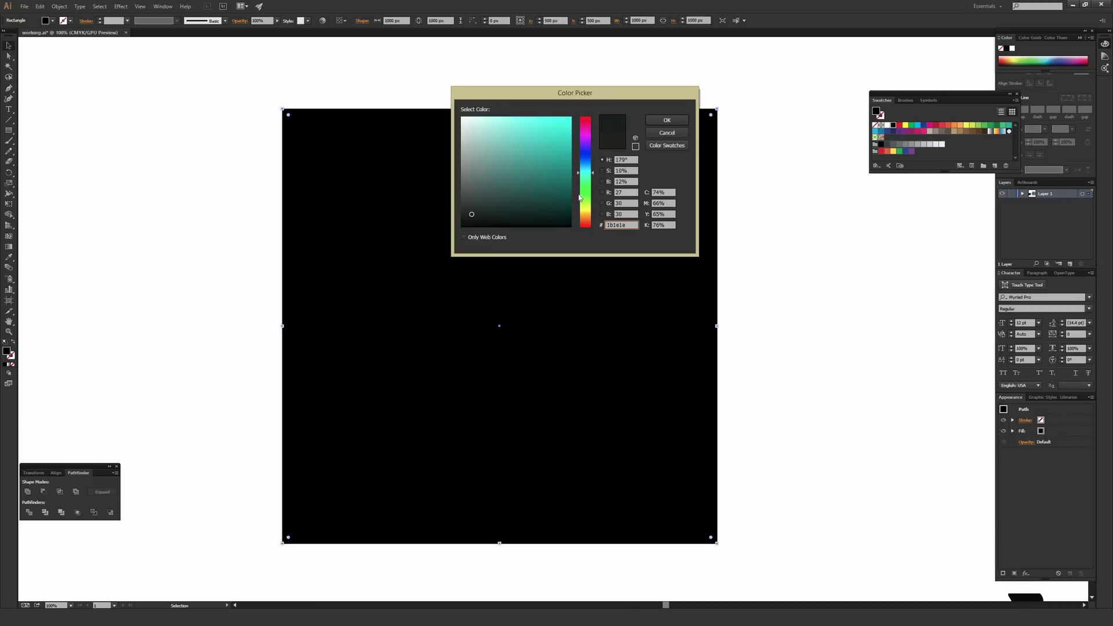
pyautogui.click(586, 221)
pyautogui.click(558, 129)
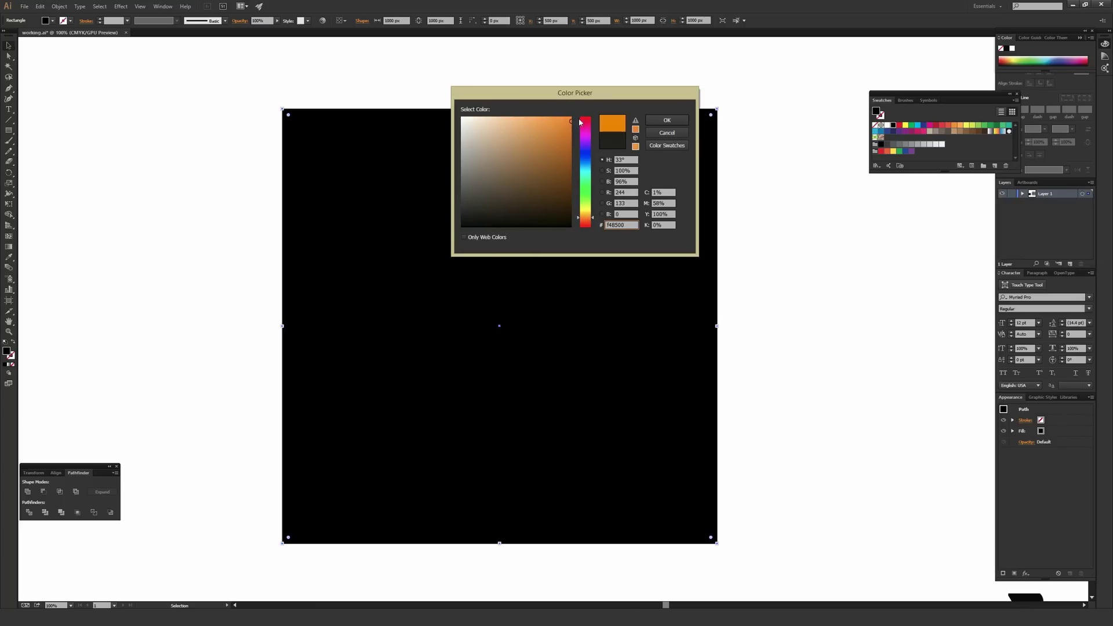
pyautogui.click(667, 120)
pyautogui.click(751, 116)
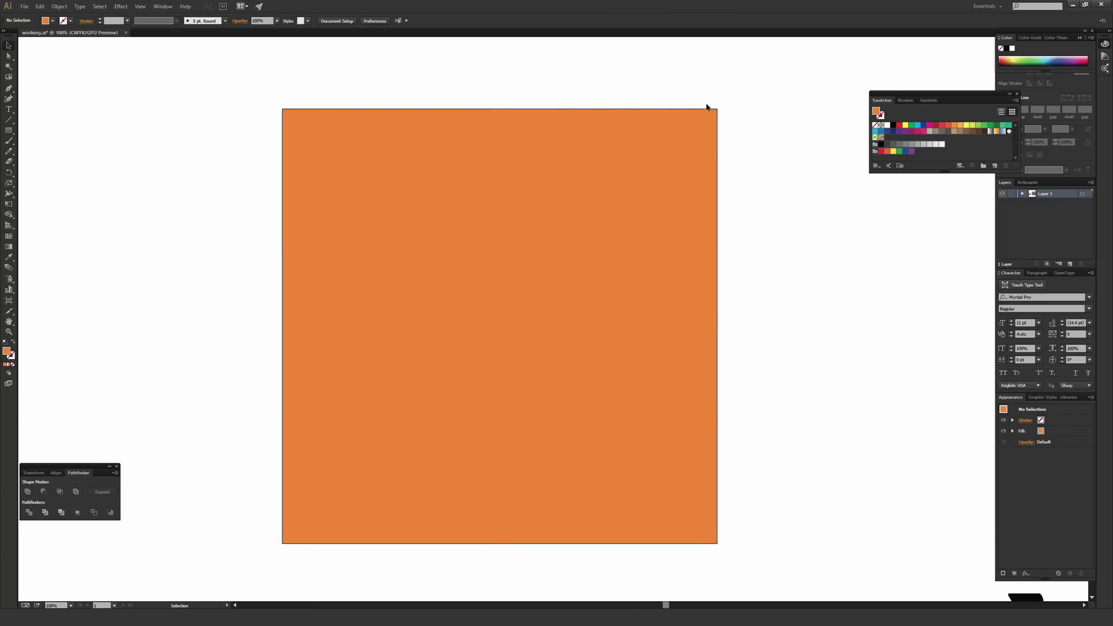
# Send the orange square behind the black logo pattern.
pyautogui.rightClick(493, 179)
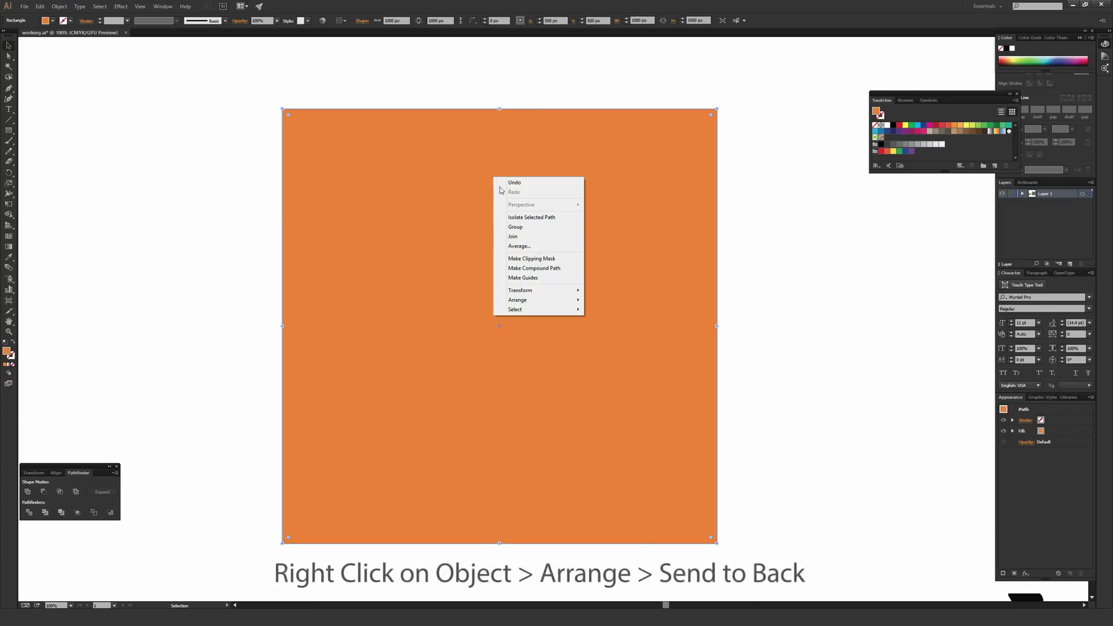
pyautogui.moveTo(538, 300)
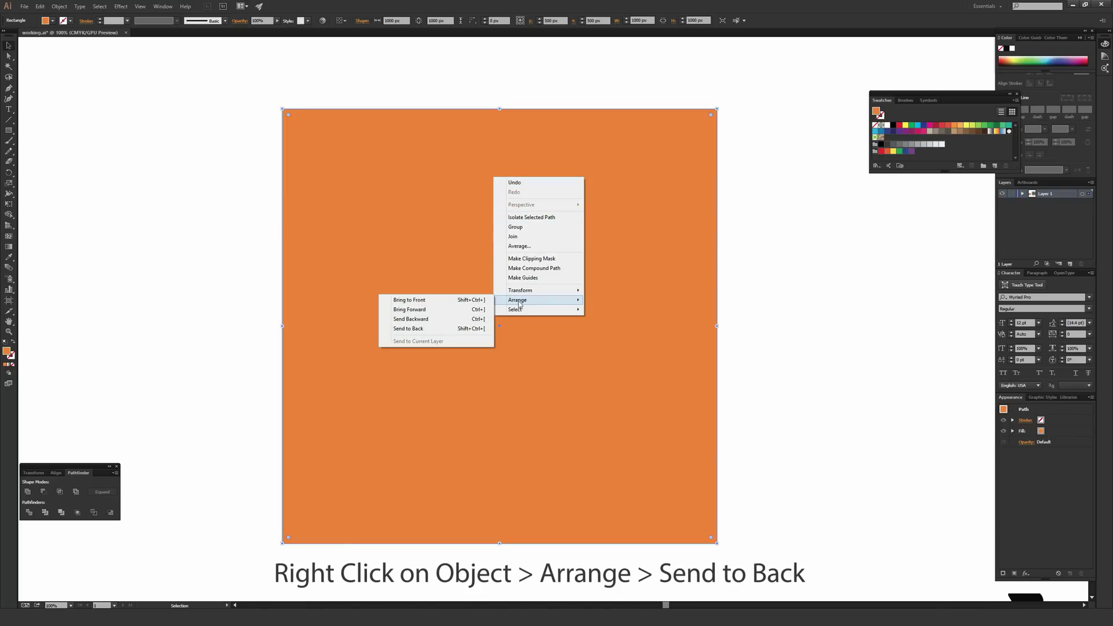
pyautogui.click(432, 329)
pyautogui.click(763, 226)
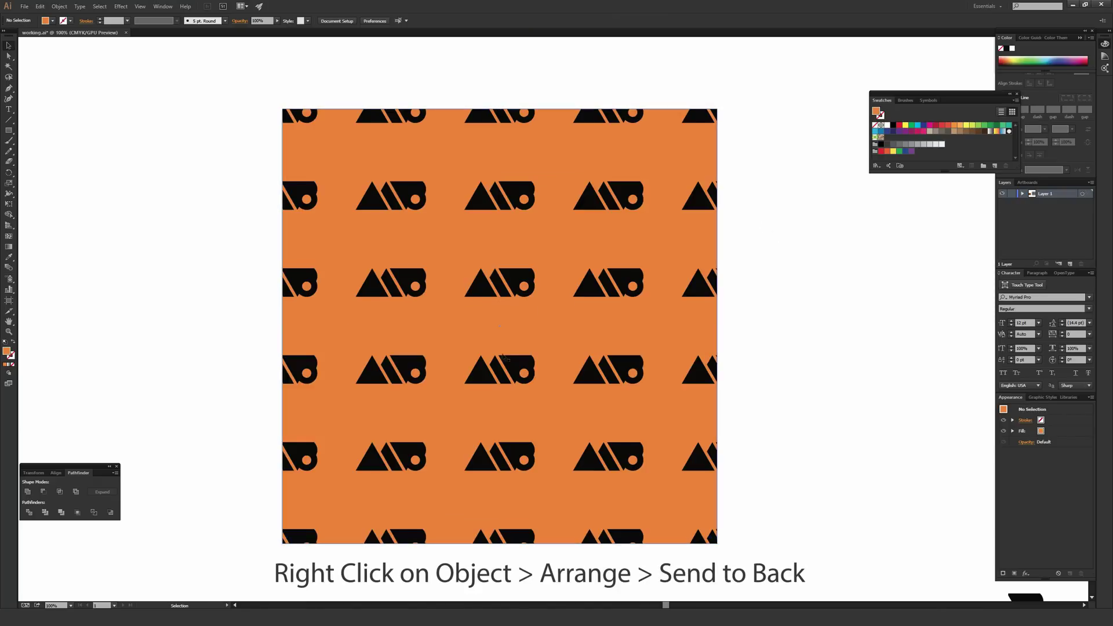
# Select the orange background and clipped logo pattern together and group them with Ctrl+G.
pyautogui.click(489, 204)
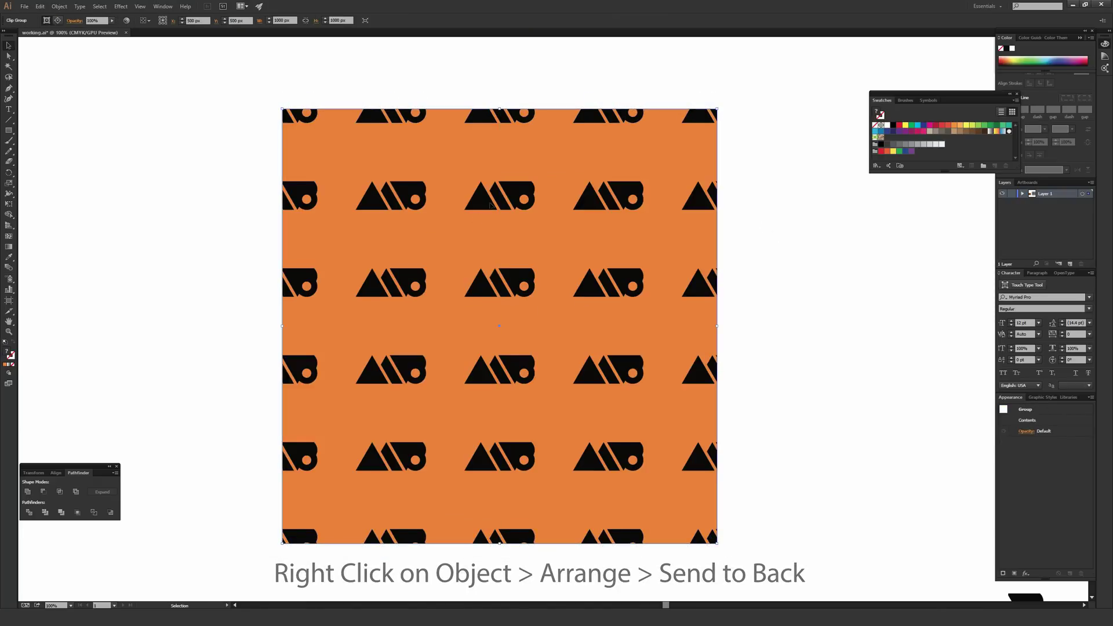
pyautogui.click(268, 234)
pyautogui.moveTo(215, 82); pyautogui.dragTo(757, 529)
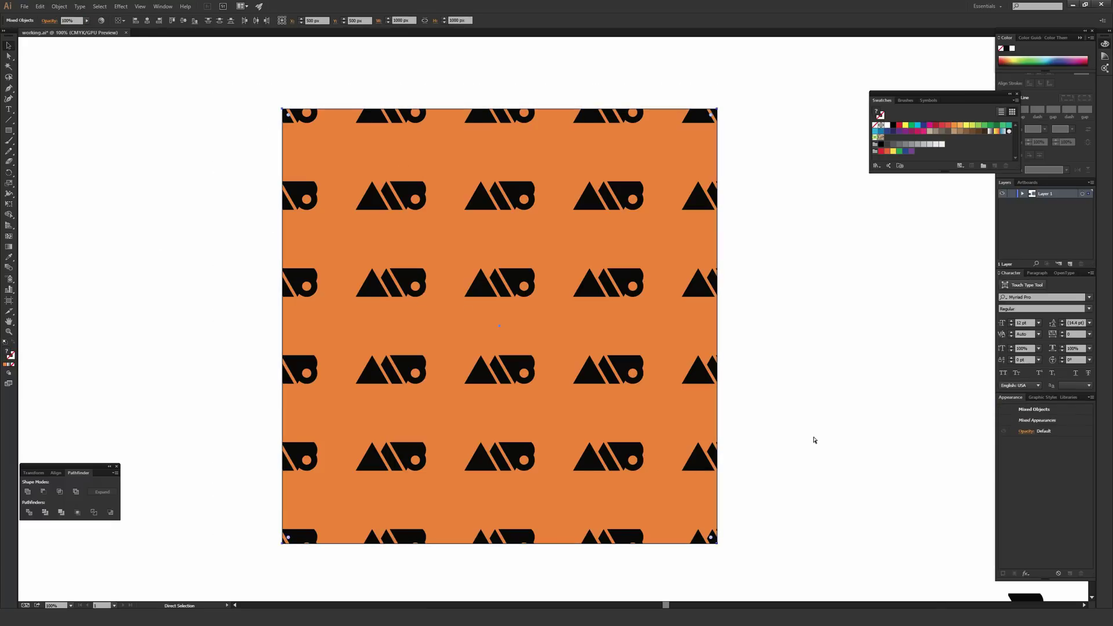
pyautogui.hotkey('ctrl', 'g')
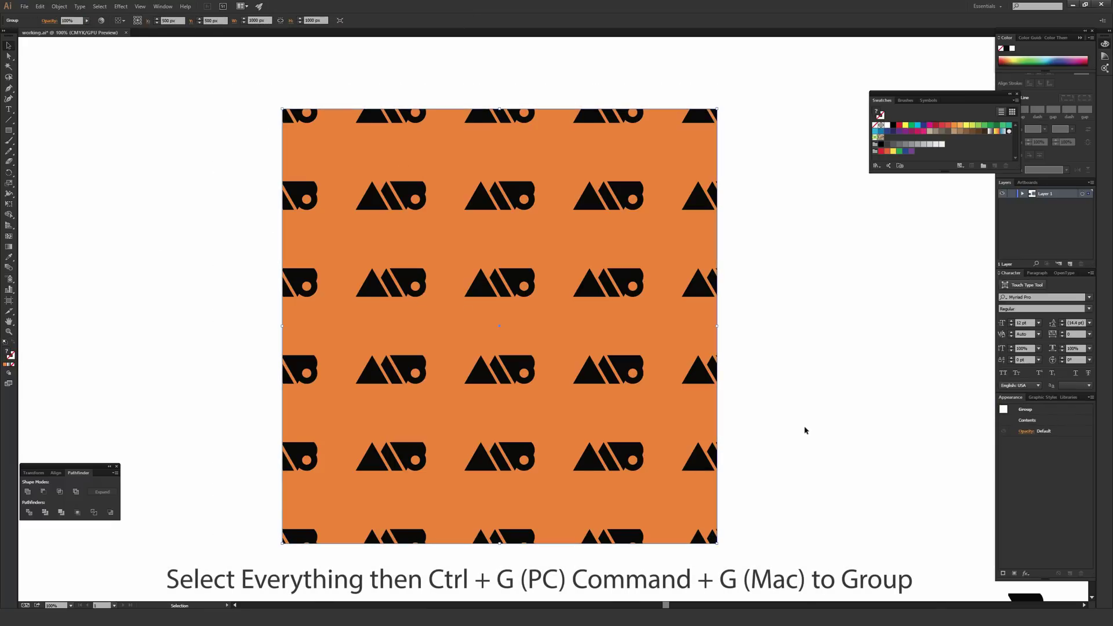
pyautogui.click(793, 386)
# Drag the grouped tile to confirm it moves as one piece.
pyautogui.moveTo(542, 487); pyautogui.dragTo(648, 351)
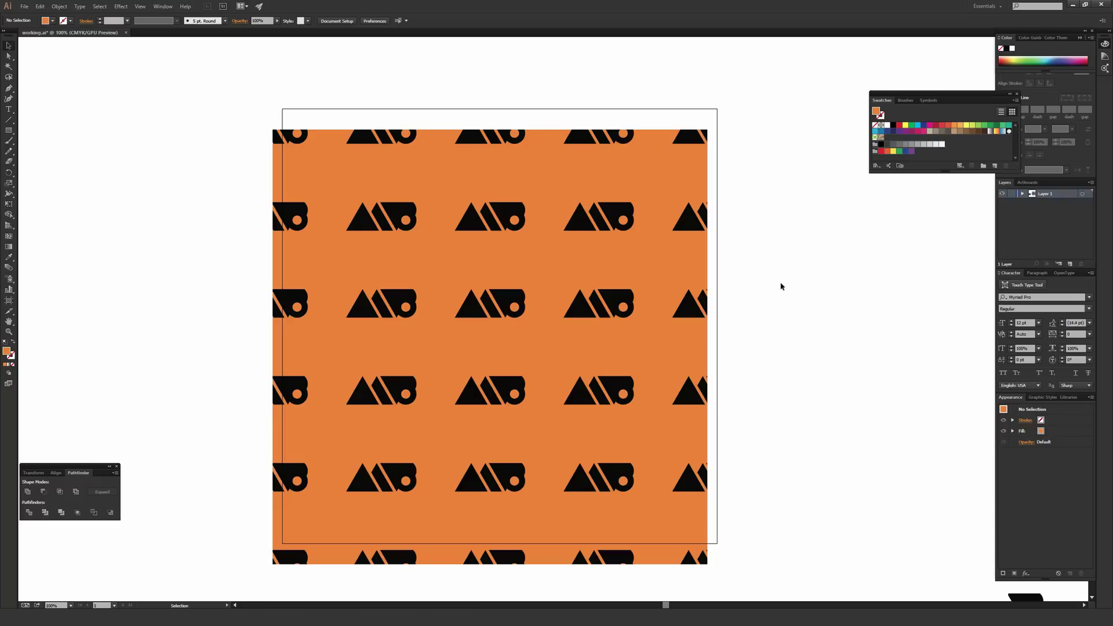
pyautogui.click(627, 340)
pyautogui.click(773, 313)
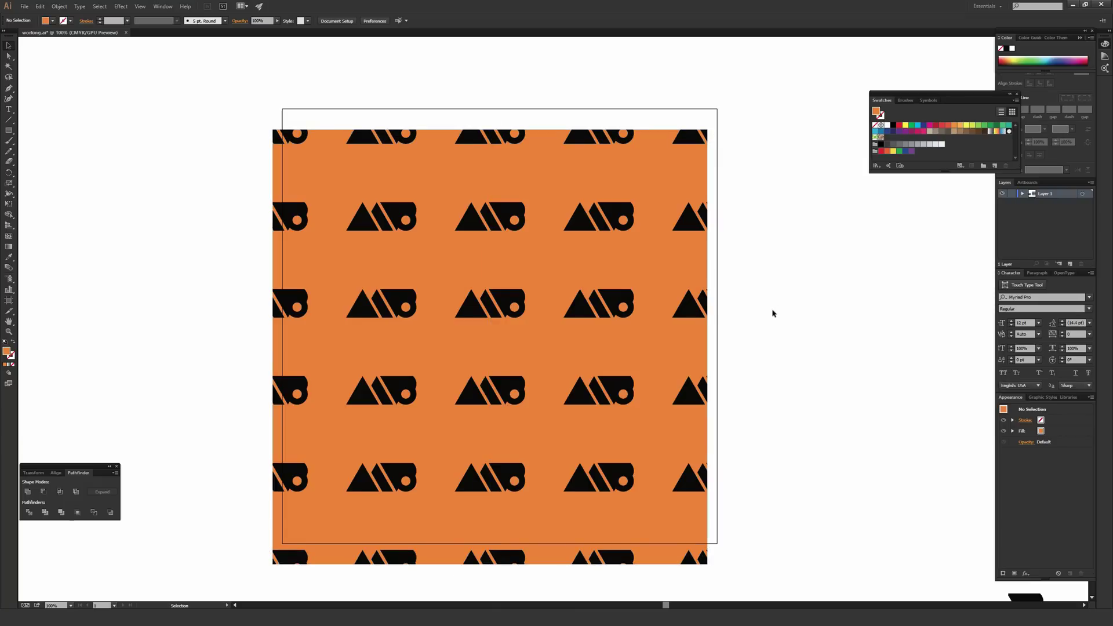